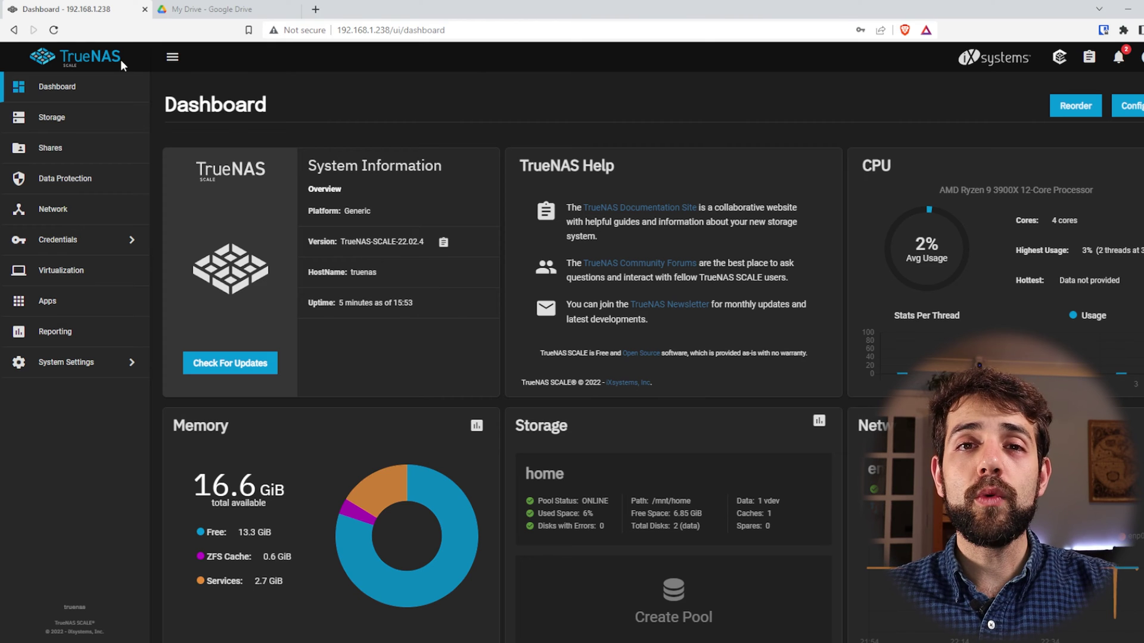
click(58, 120)
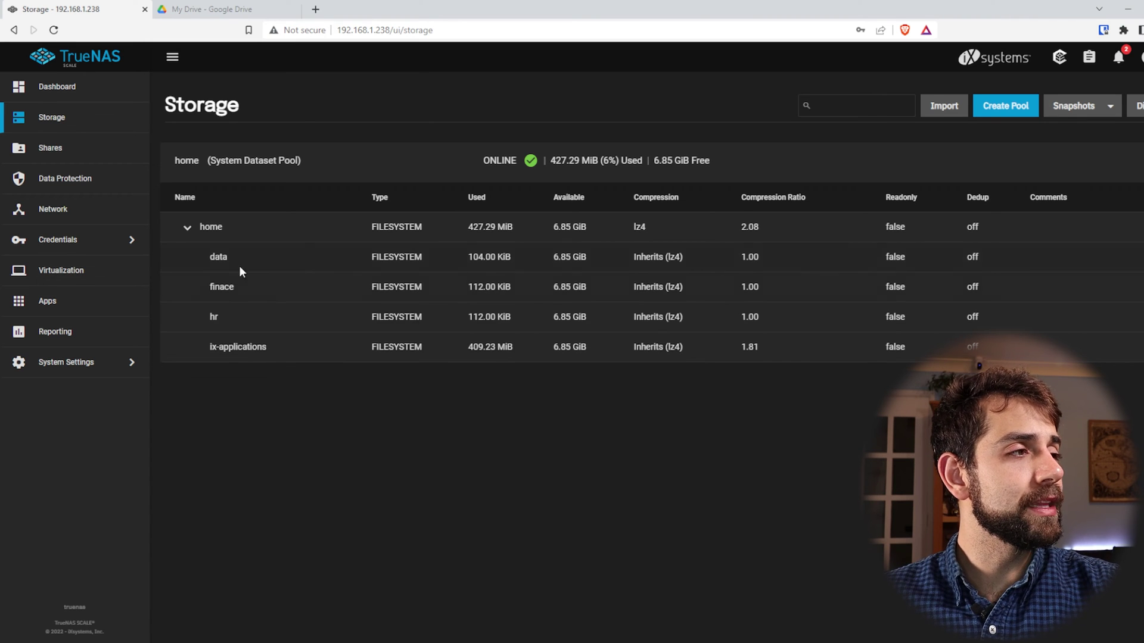
drag(220, 257, 734, 265)
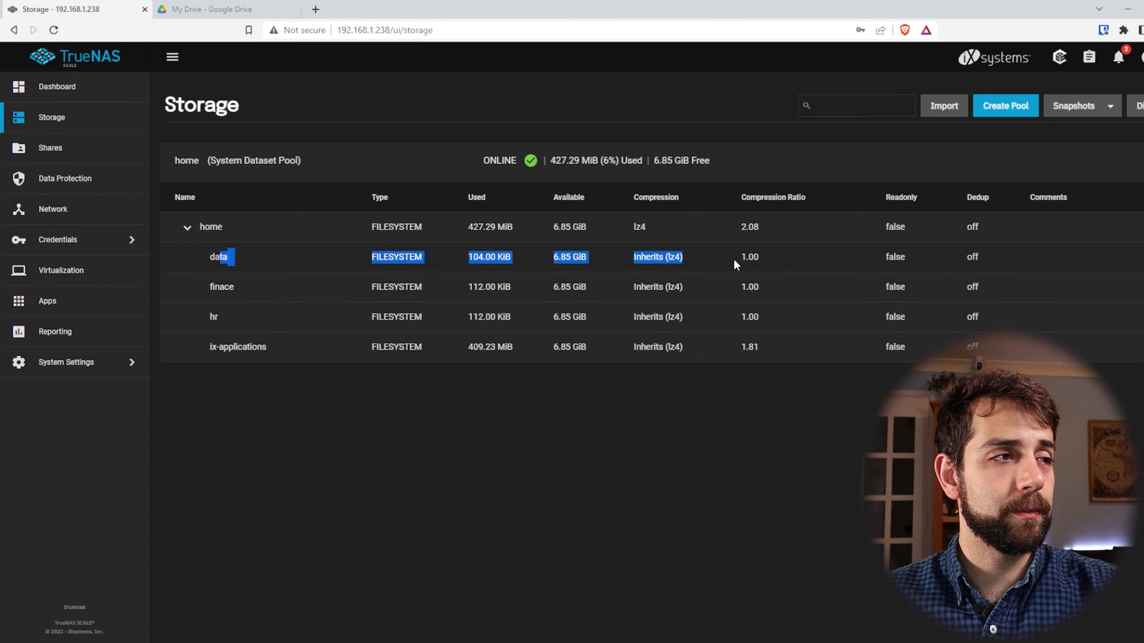
drag(445, 244, 551, 262)
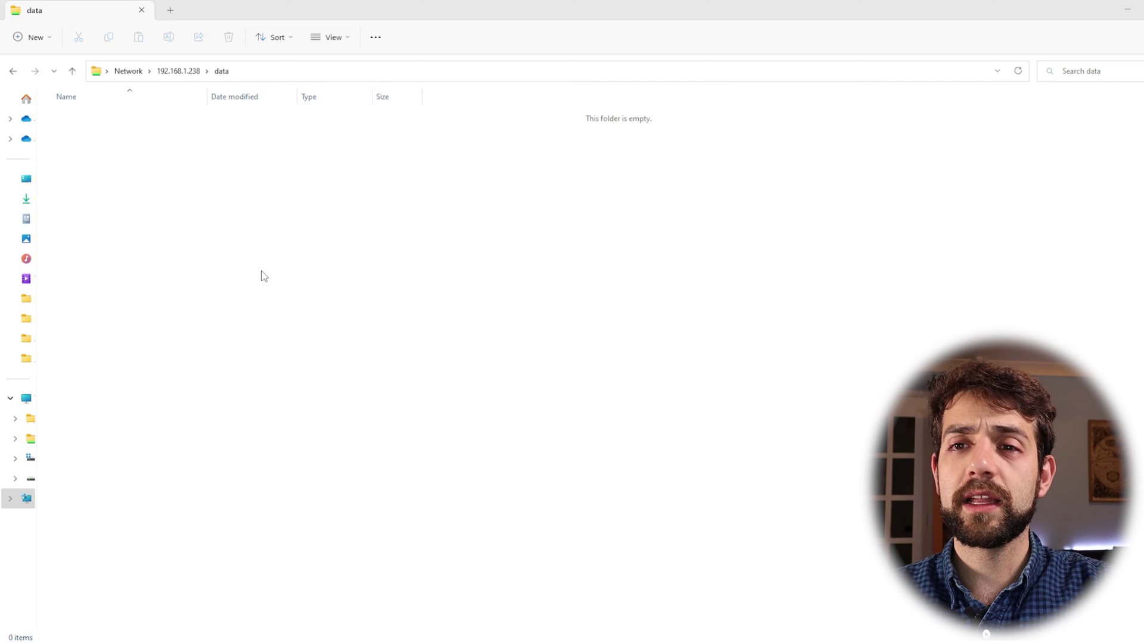
Create a new folder named Photos in the data share and open it.
right_click(236, 286)
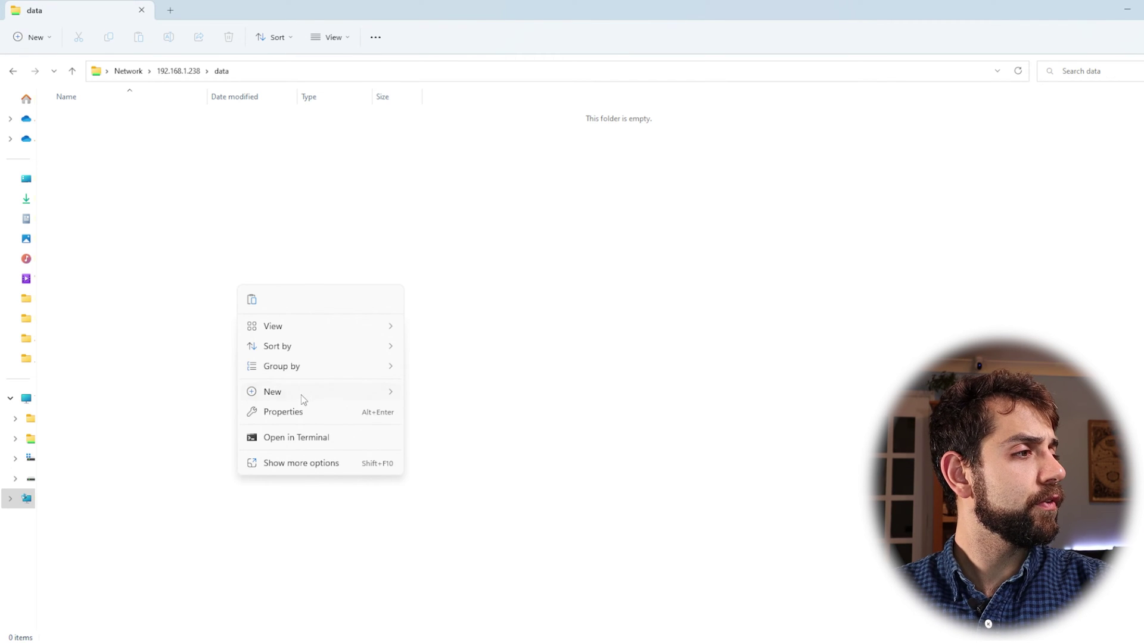
mouse_move(286, 391)
click(491, 395)
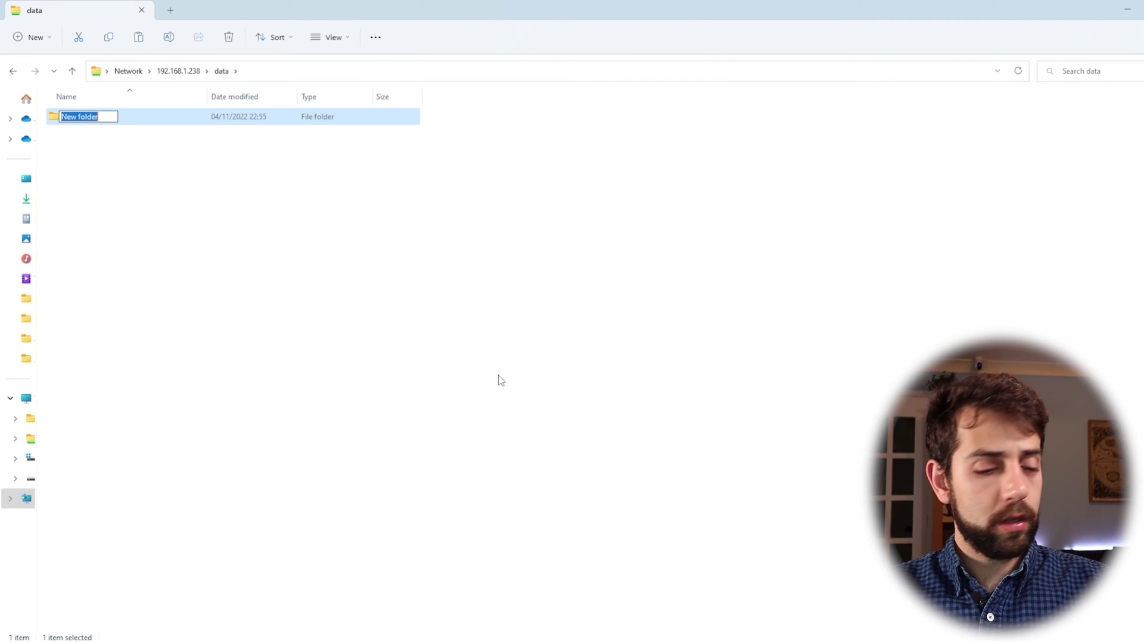
text(Photos)
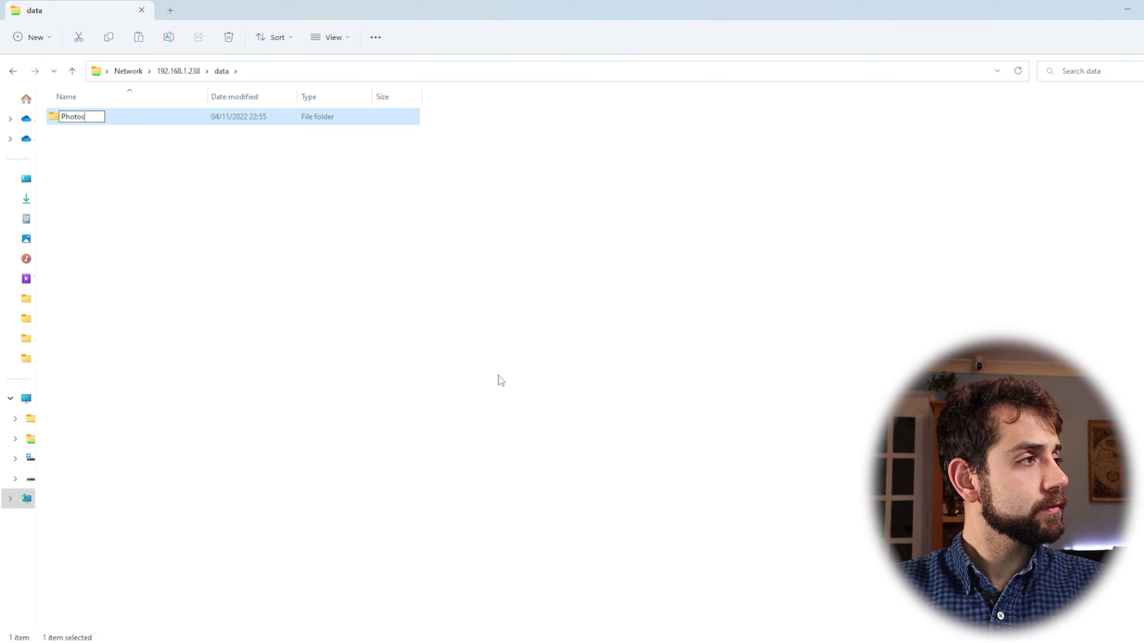
key(Return)
key(Return)
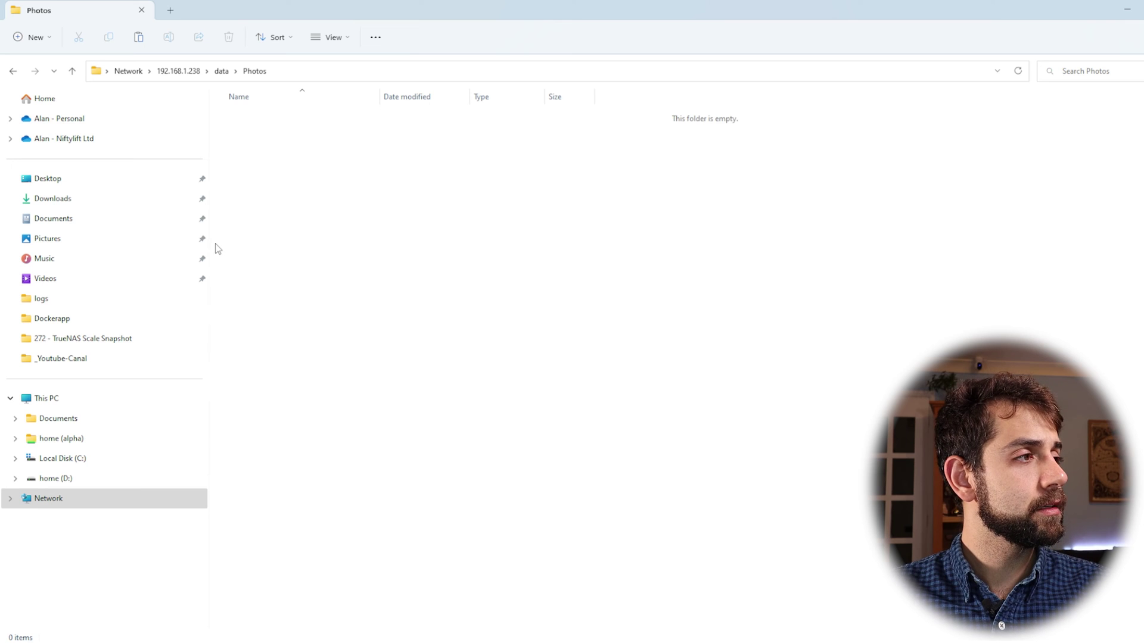
Paste the 16 CR3 and JPG pictures into Photos, then return to the data folder.
drag(208, 246, 6, 240)
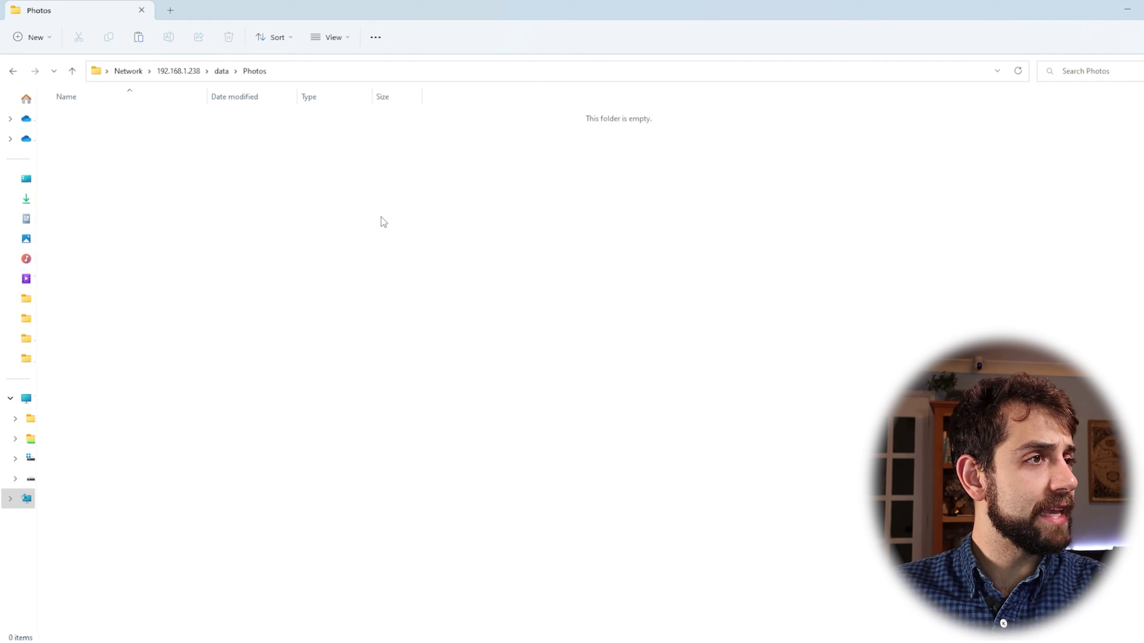
key(ctrl+v)
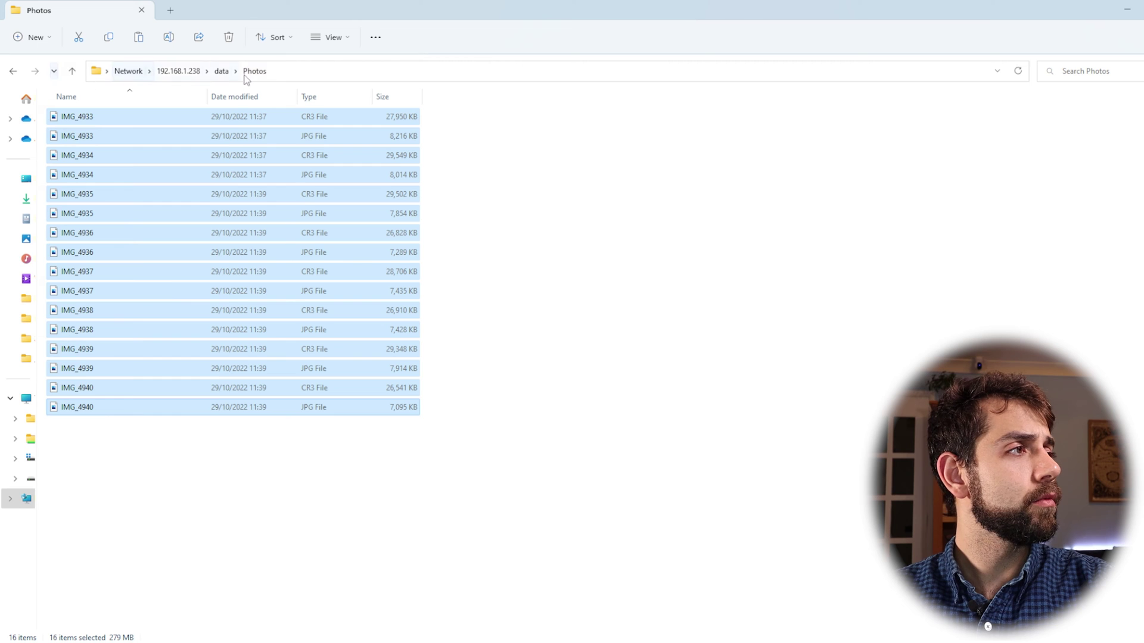
click(221, 71)
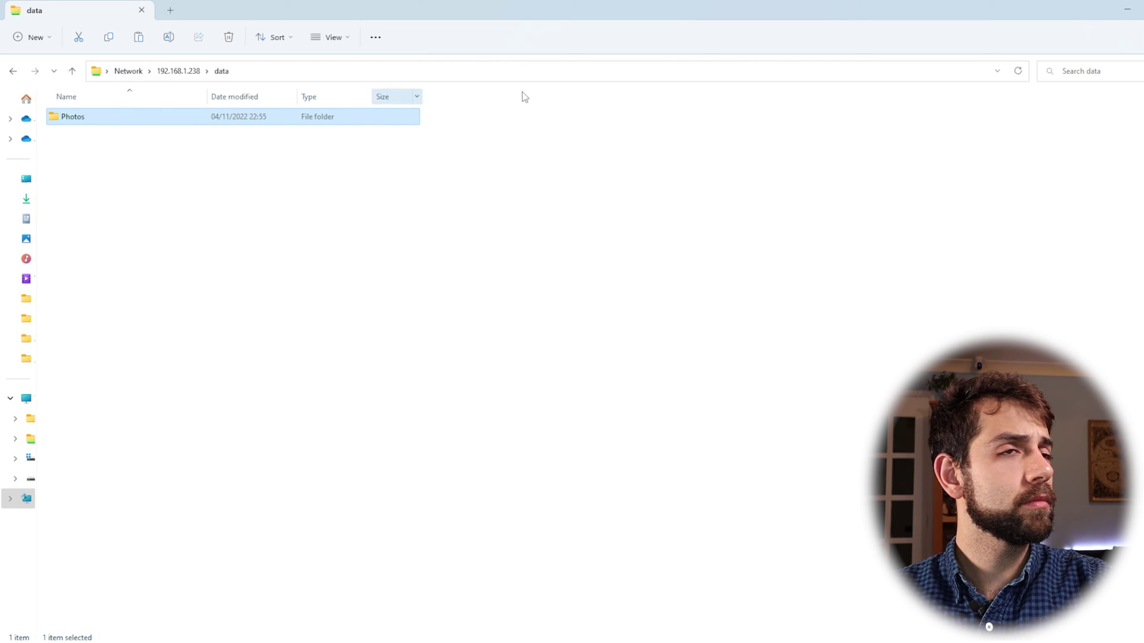
Return to TrueNAS and reload Storage, showing the data dataset at 279.63 MiB used.
click(1125, 8)
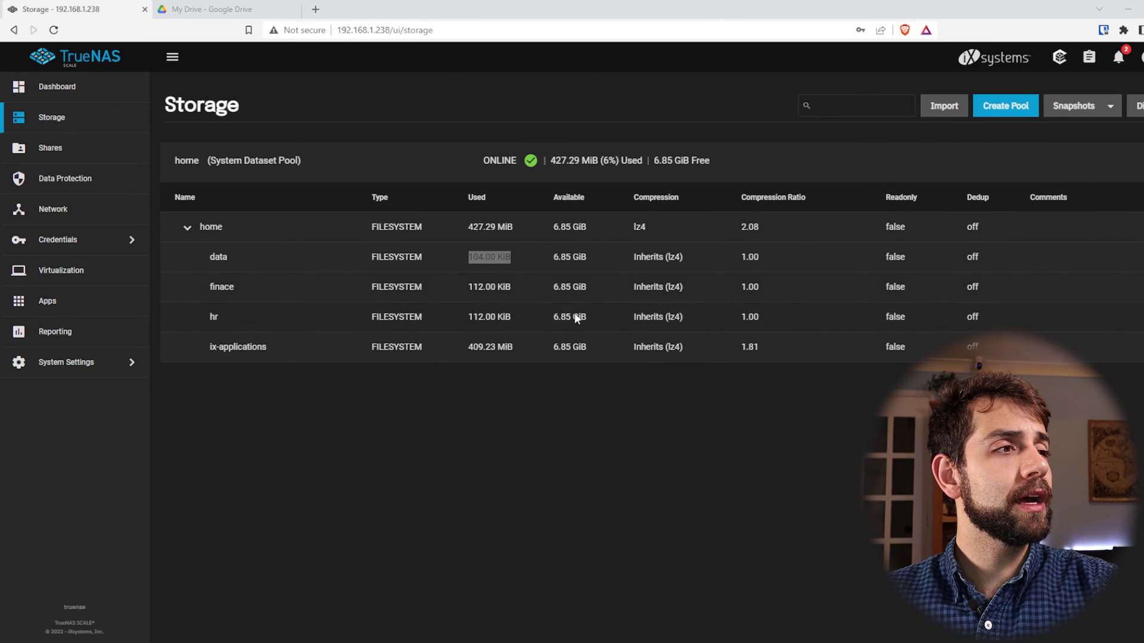
click(69, 149)
click(65, 119)
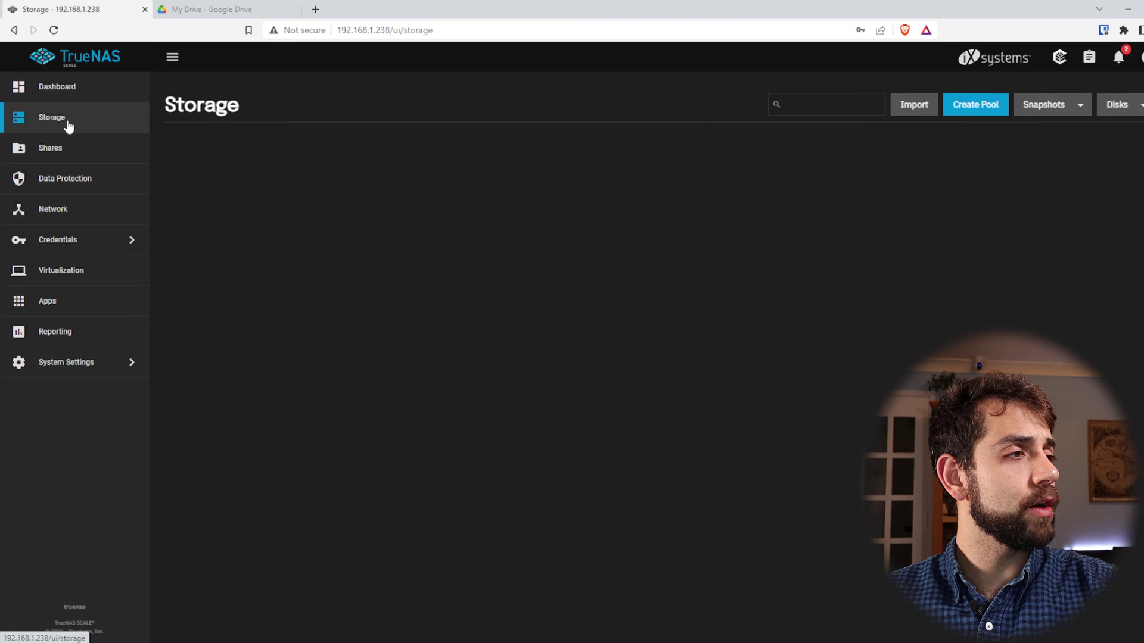
drag(469, 256, 599, 276)
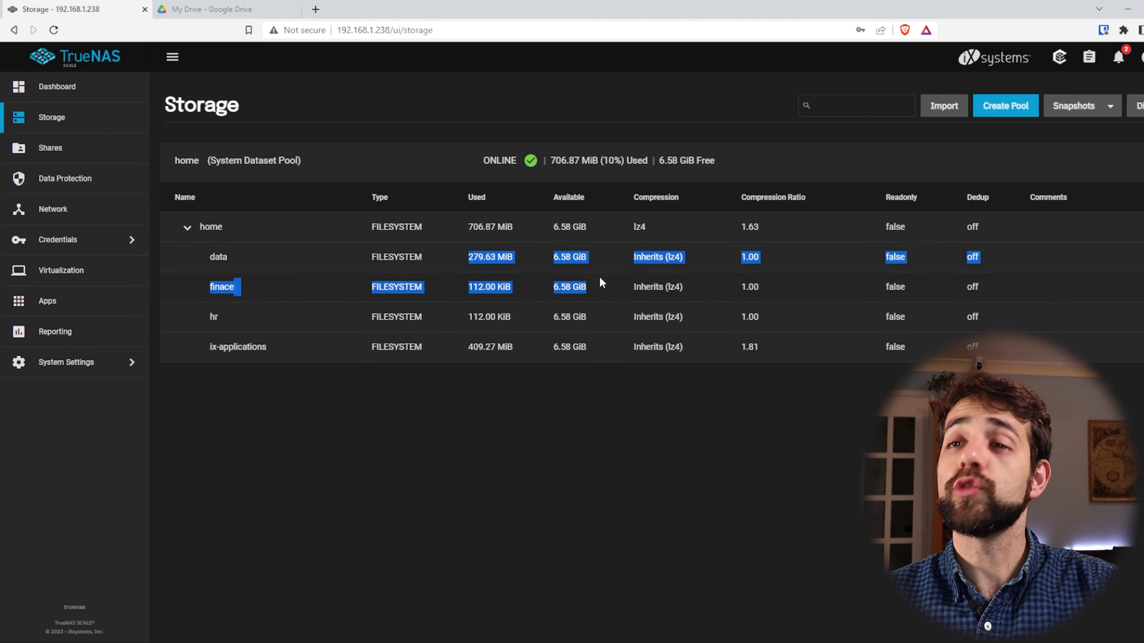
In Backup Credentials, start a new cloud credential named drive.
click(77, 242)
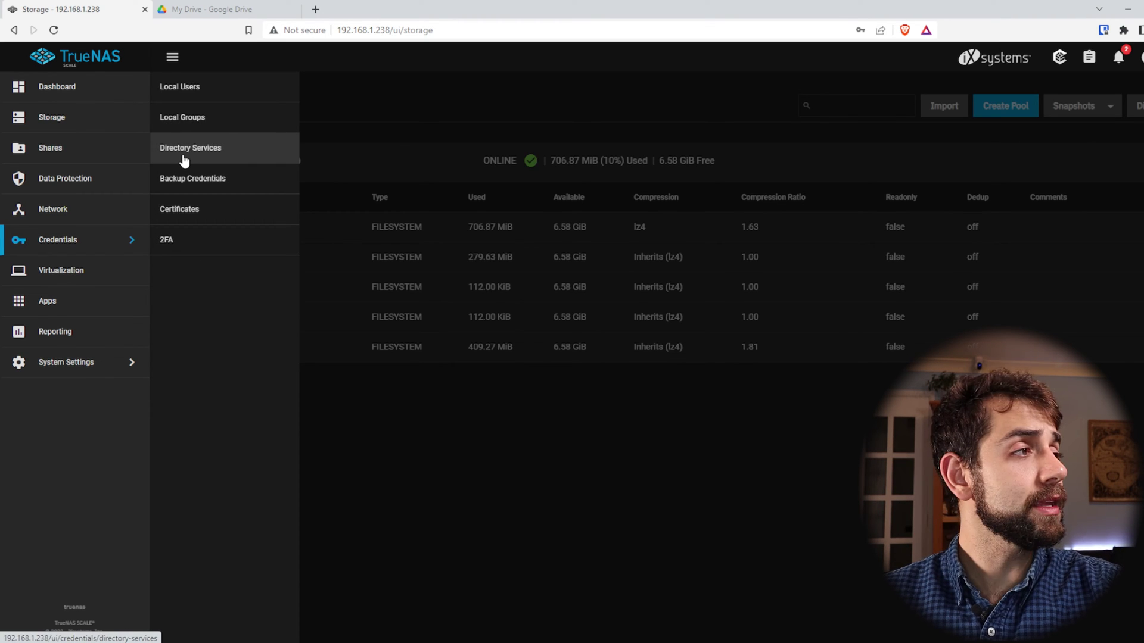
click(238, 186)
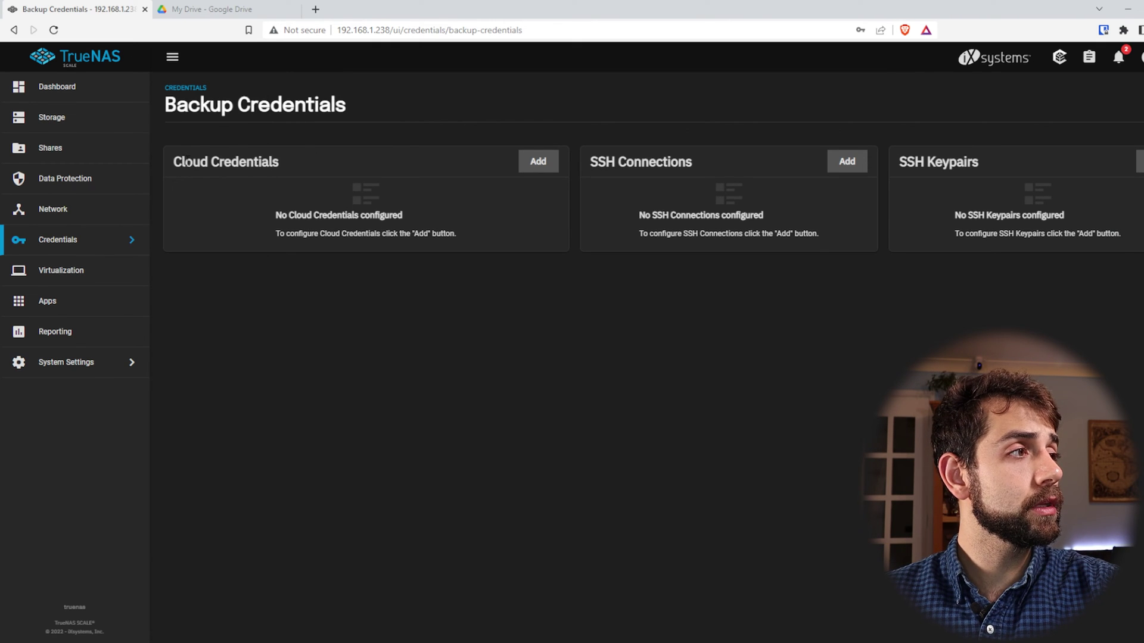
drag(186, 162, 273, 163)
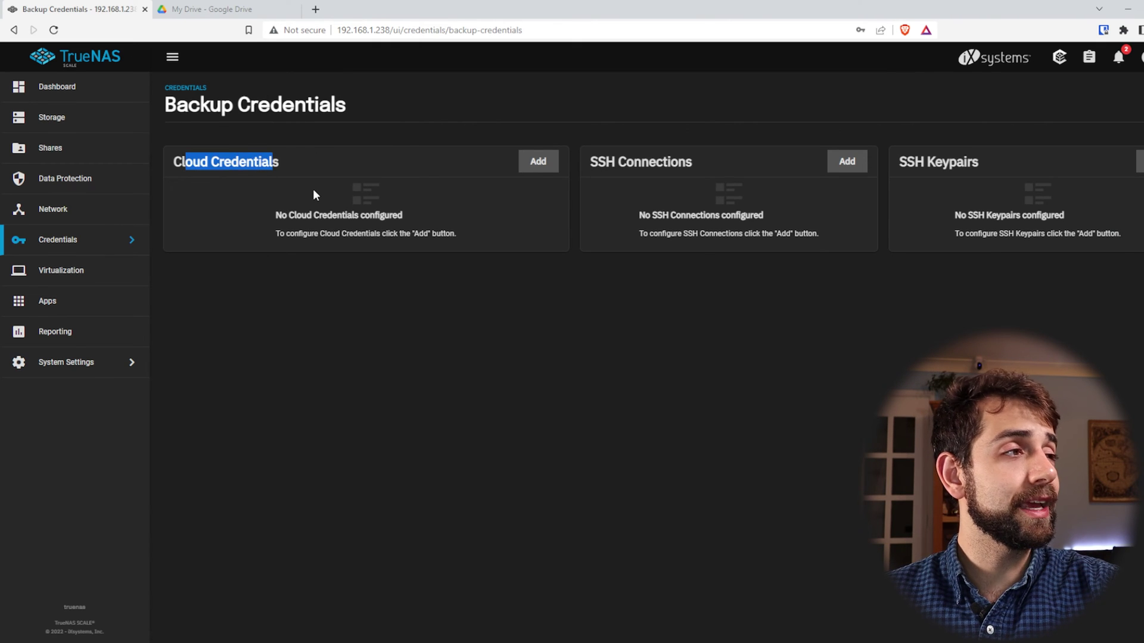
click(537, 169)
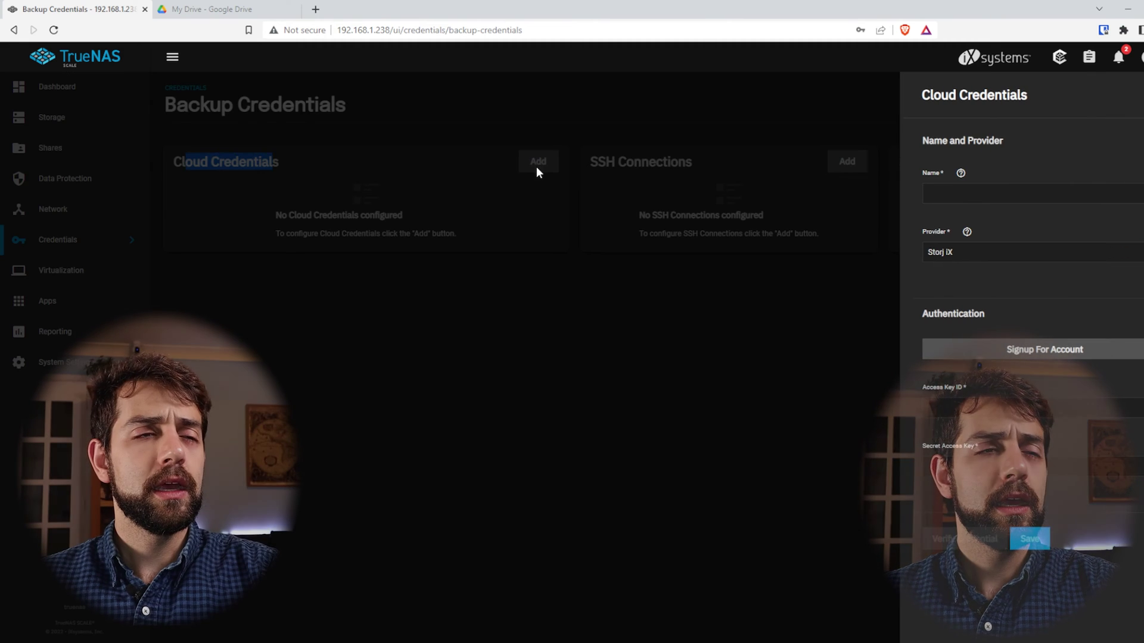
click(952, 196)
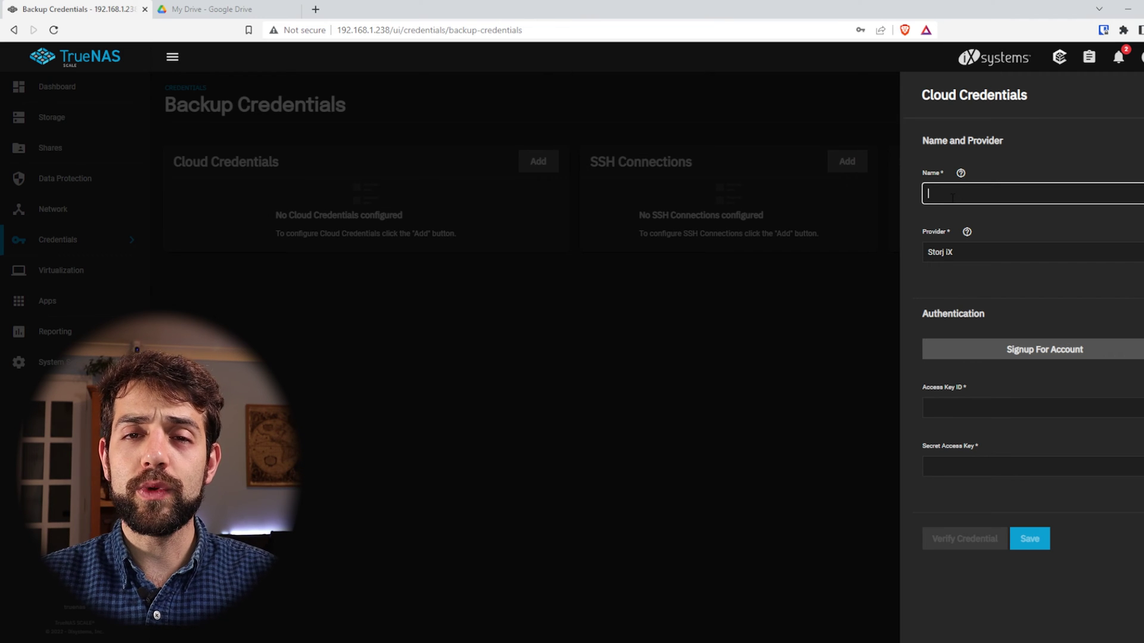
text(drive)
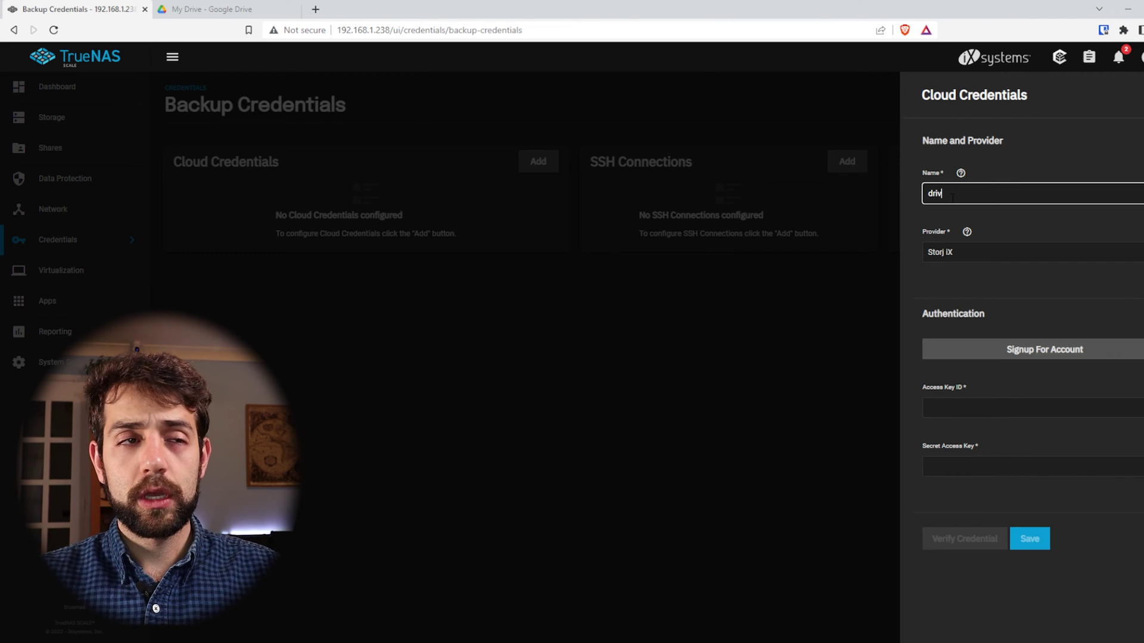
Choose Google Drive as provider, sign in, and verify the credential is valid.
click(983, 252)
scroll(984, 255, up, 3)
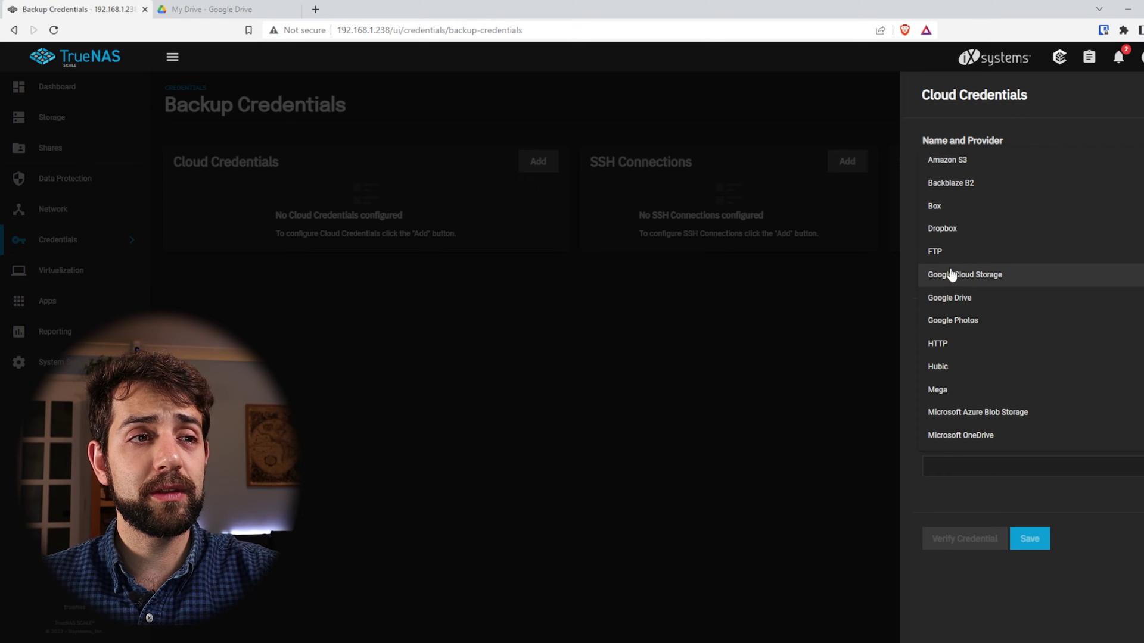
click(973, 302)
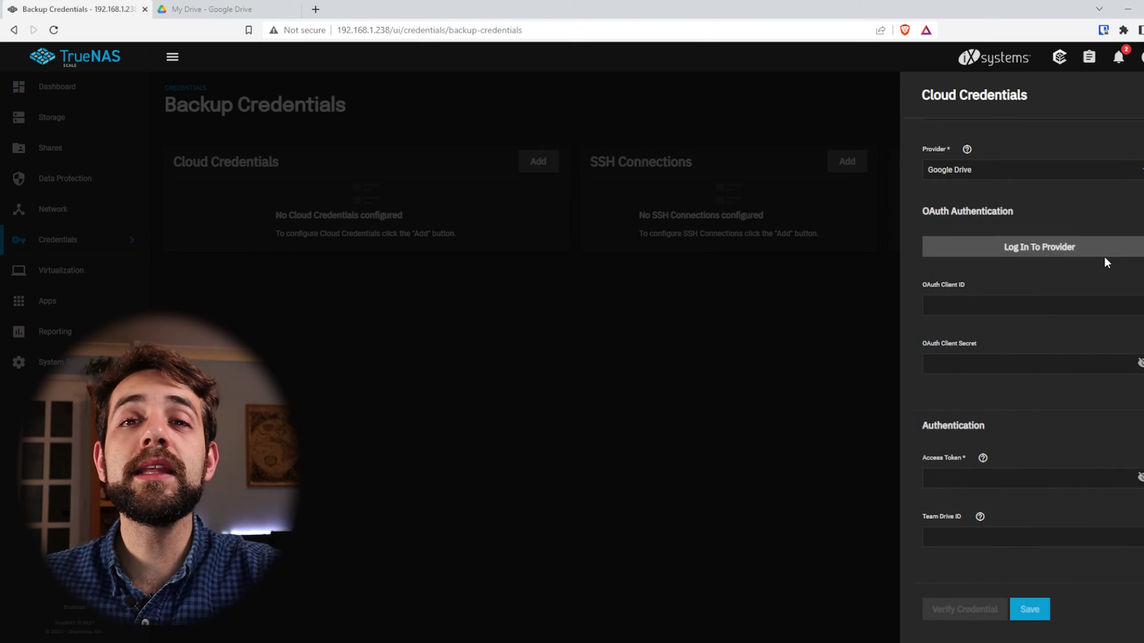
click(1039, 249)
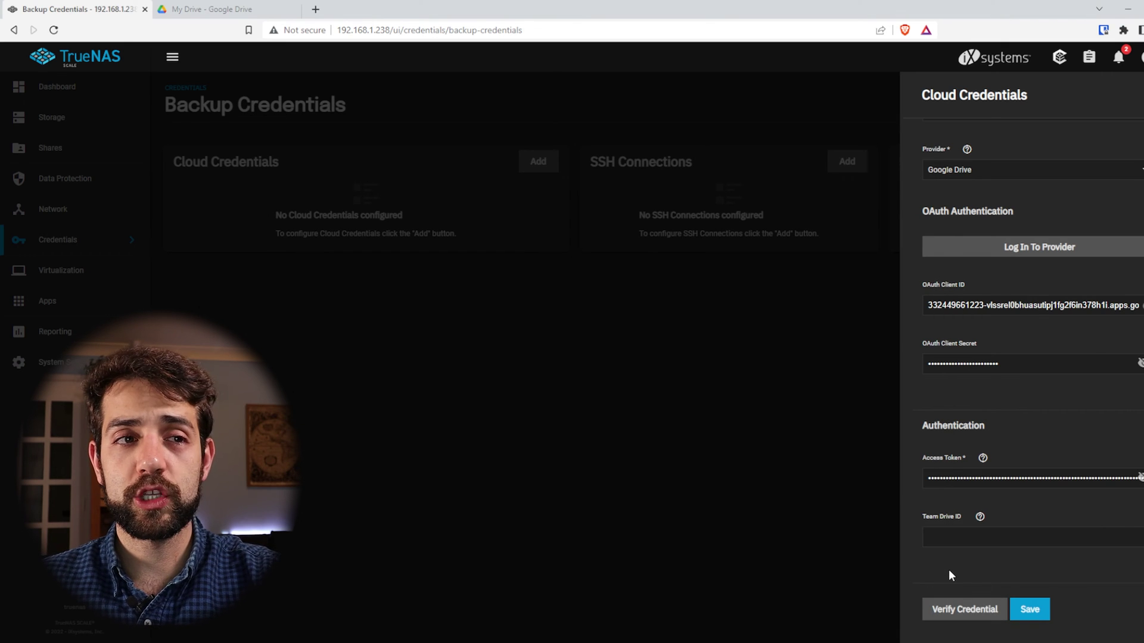
click(952, 609)
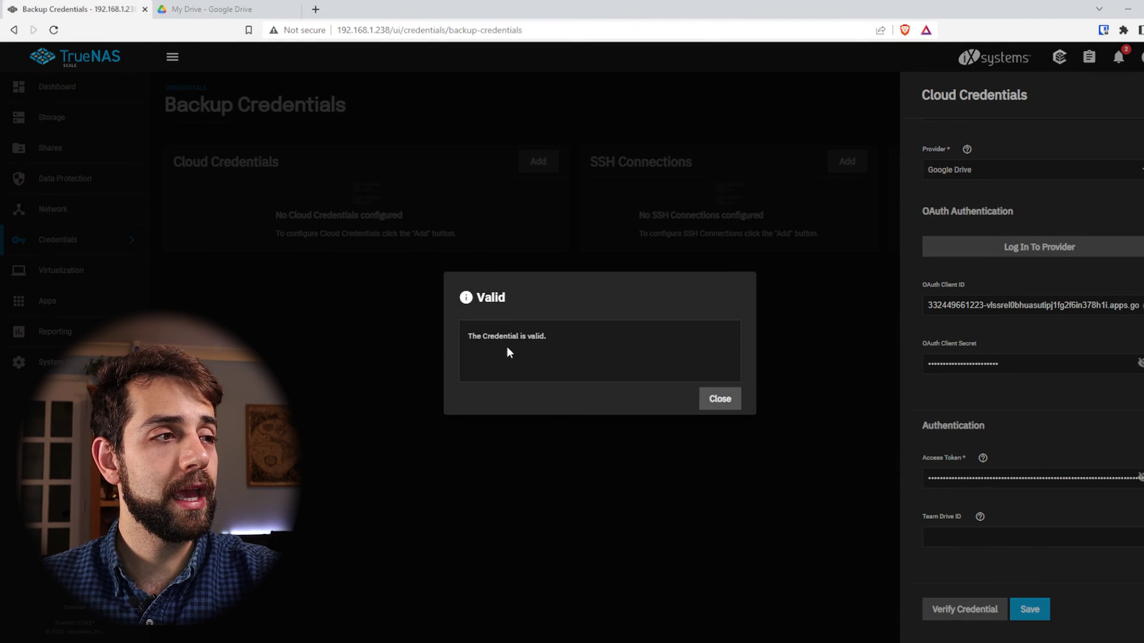
drag(477, 336, 568, 348)
click(710, 401)
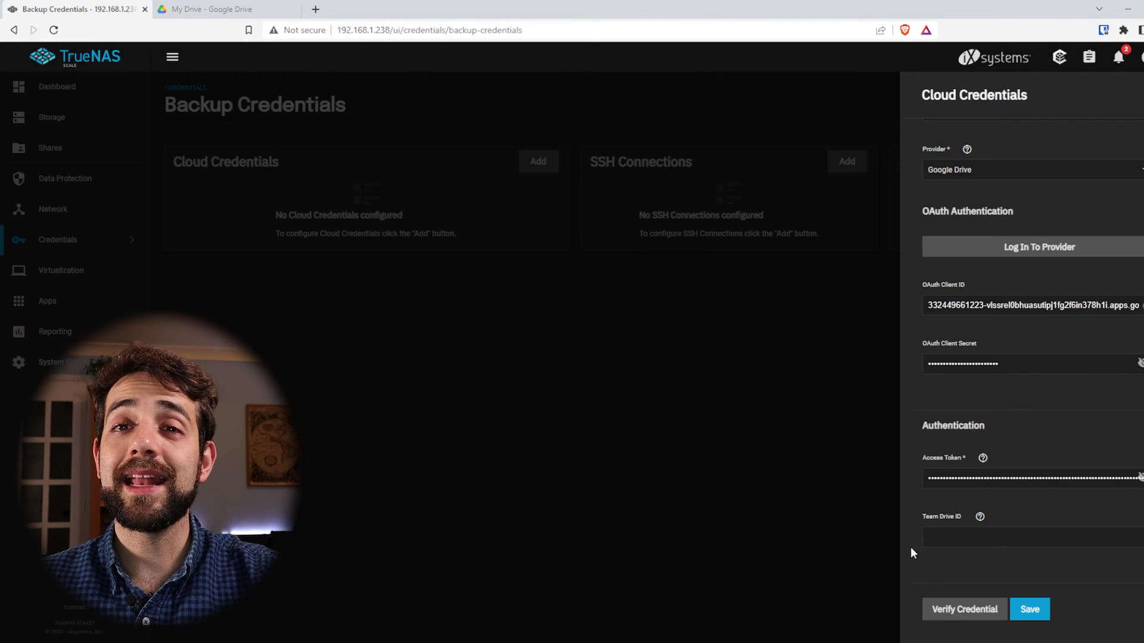
Save the drive credential and review its details.
click(1030, 611)
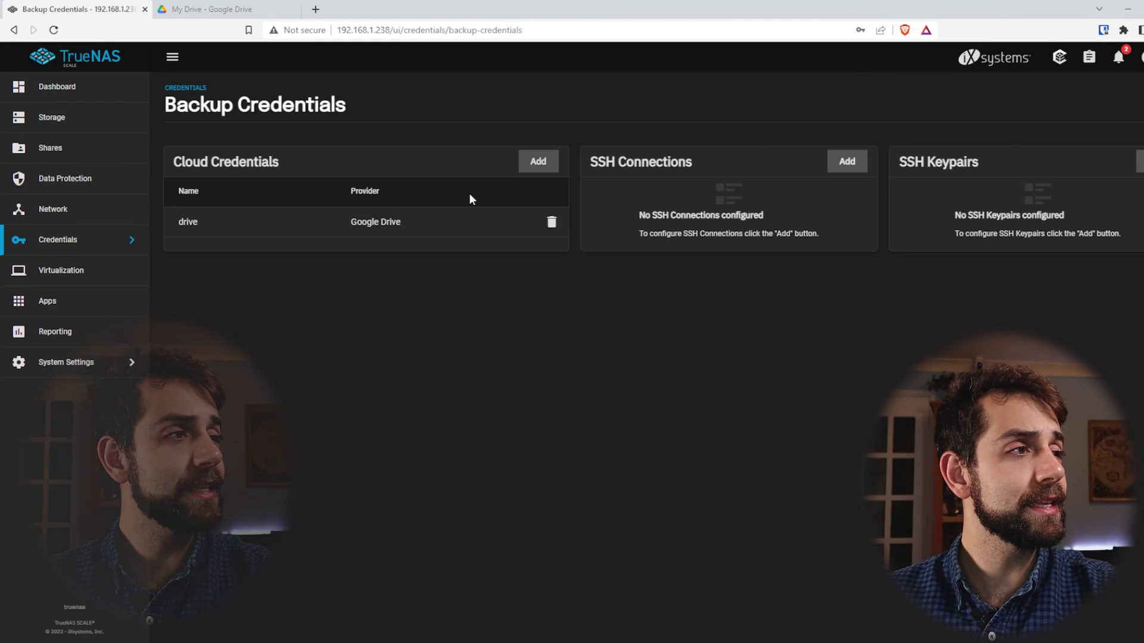
click(262, 221)
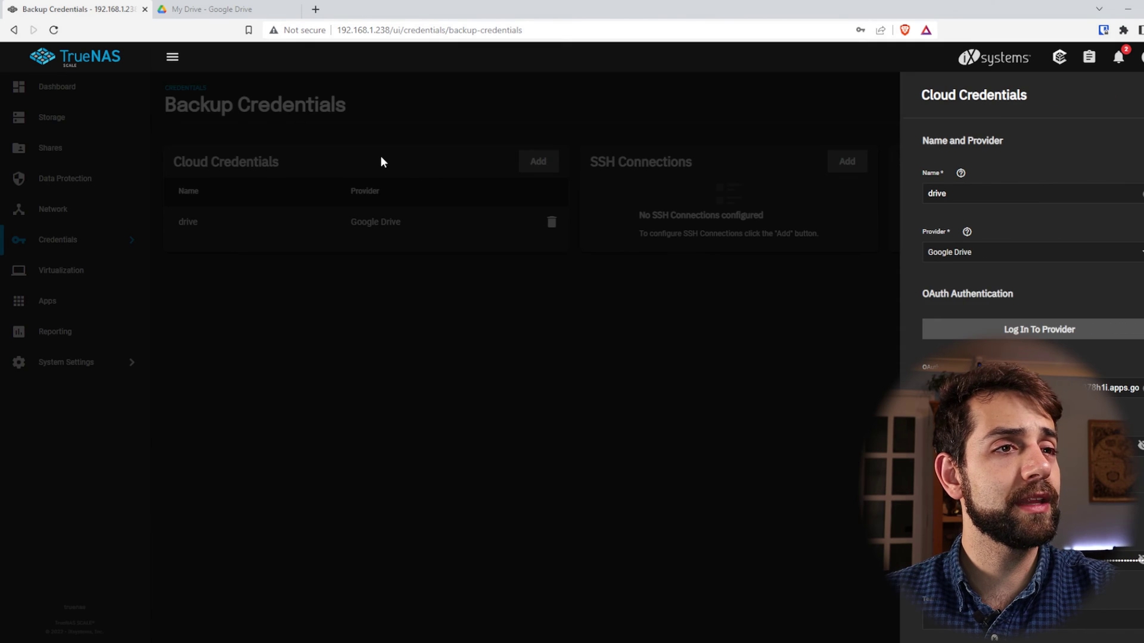
click(506, 308)
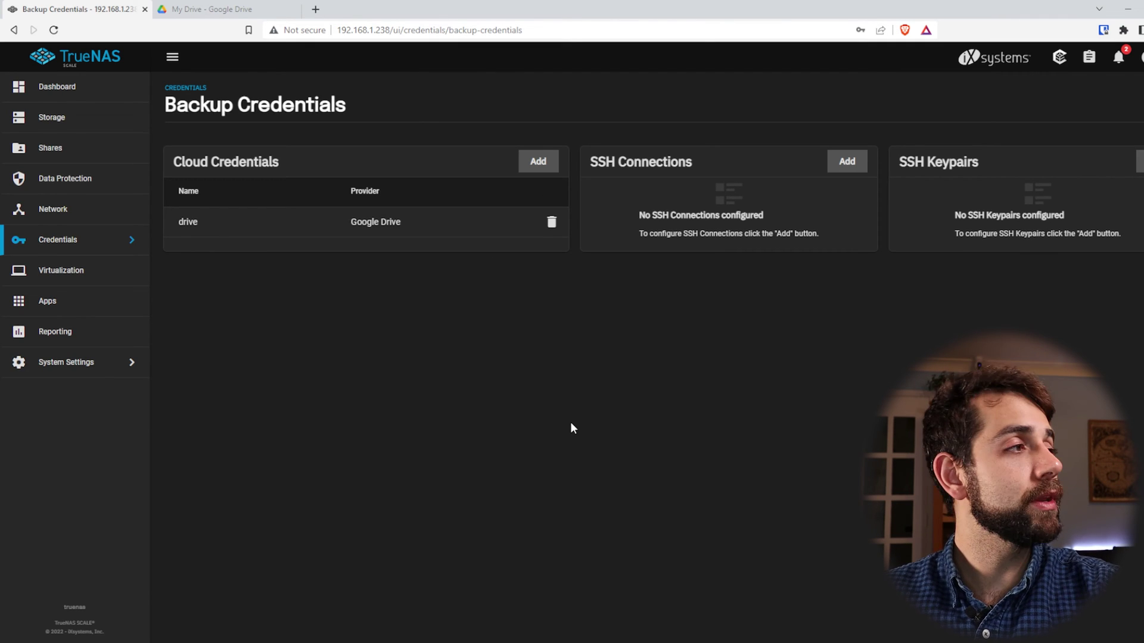
In Data Protection, add a cloud sync task described as 'Drive sync'.
click(94, 180)
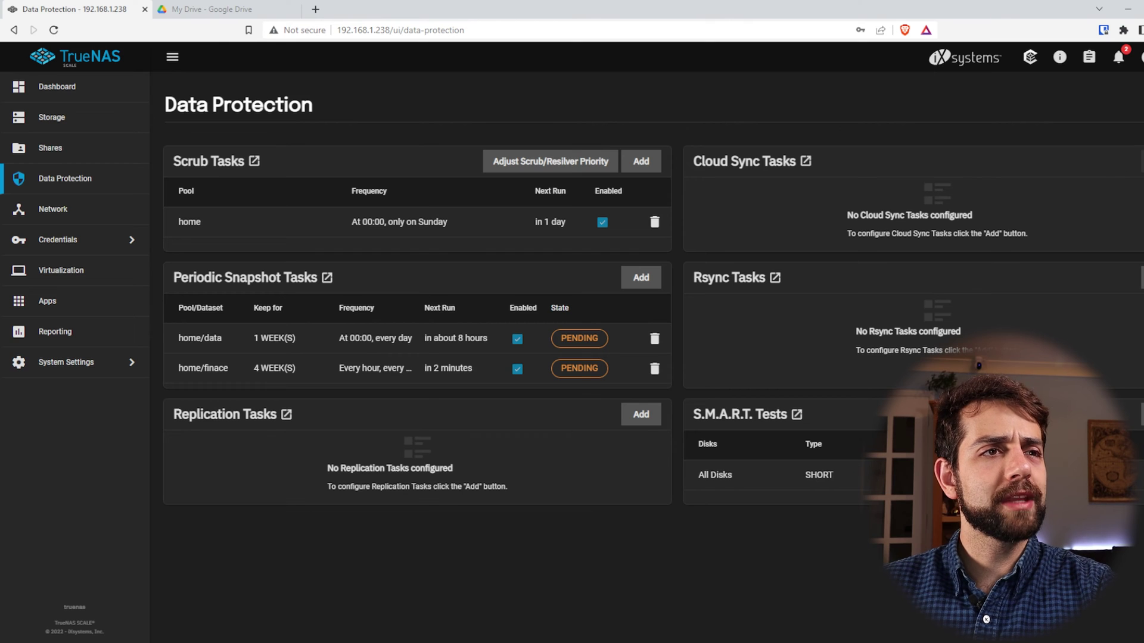
click(1134, 164)
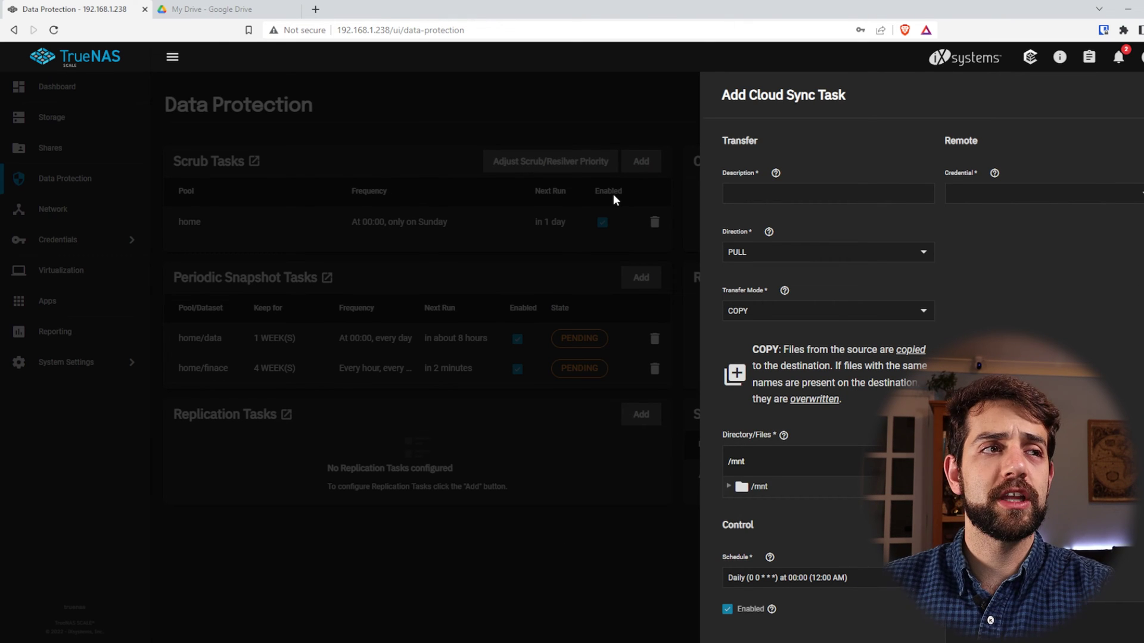
click(841, 195)
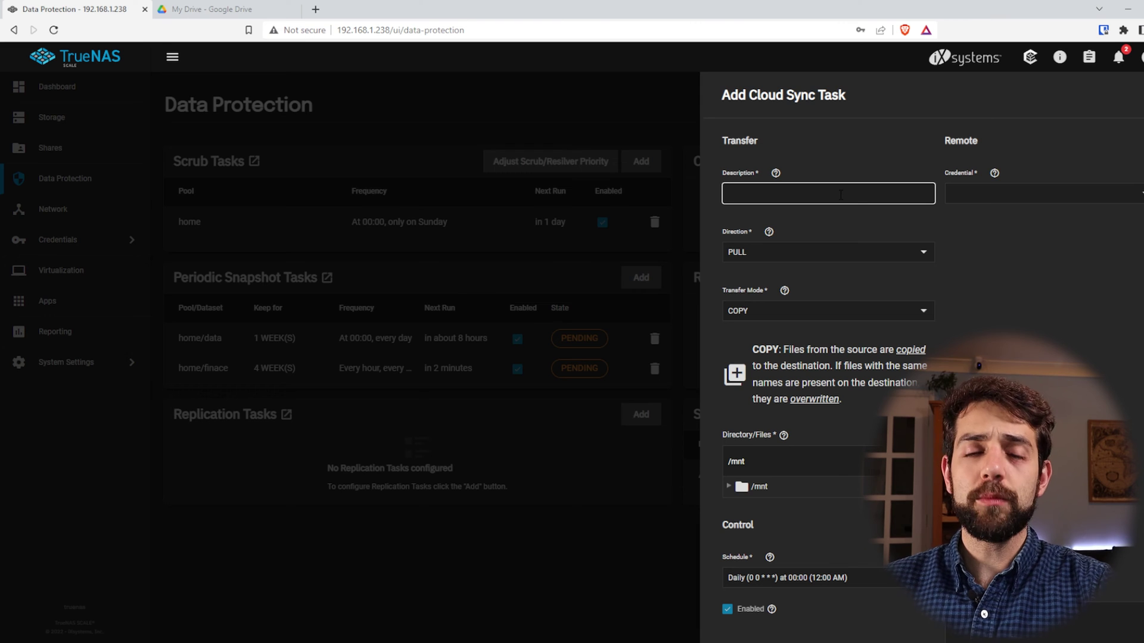
text(Cloud)
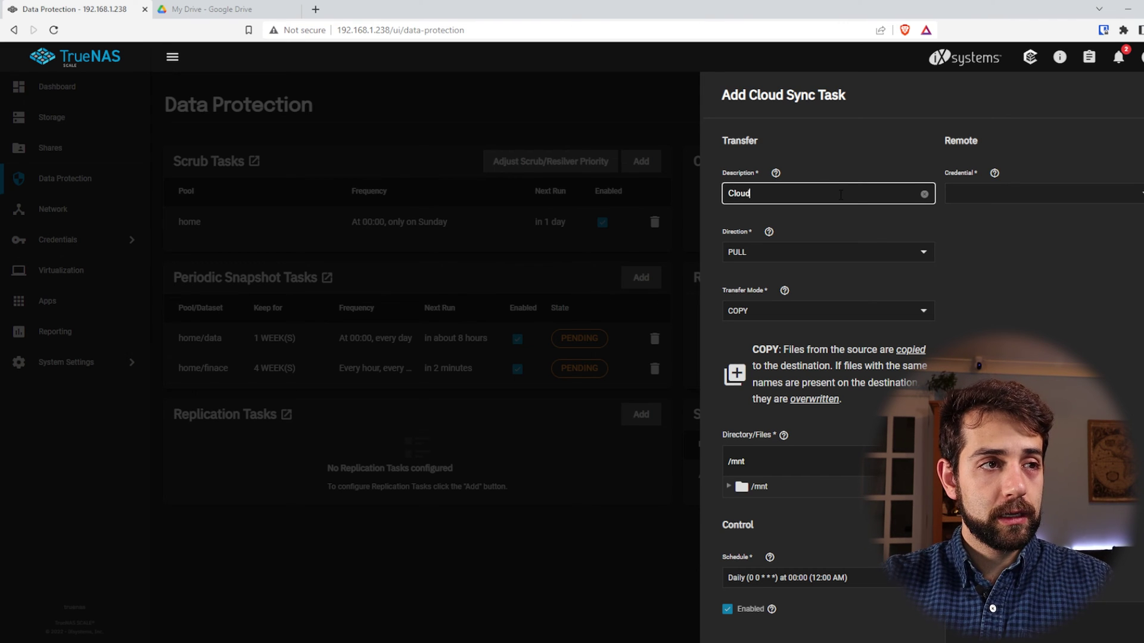
key(BackSpace)
key(BackSpace)
key(BackSpace)
key(BackSpace)
key(BackSpace)
text(Dc)
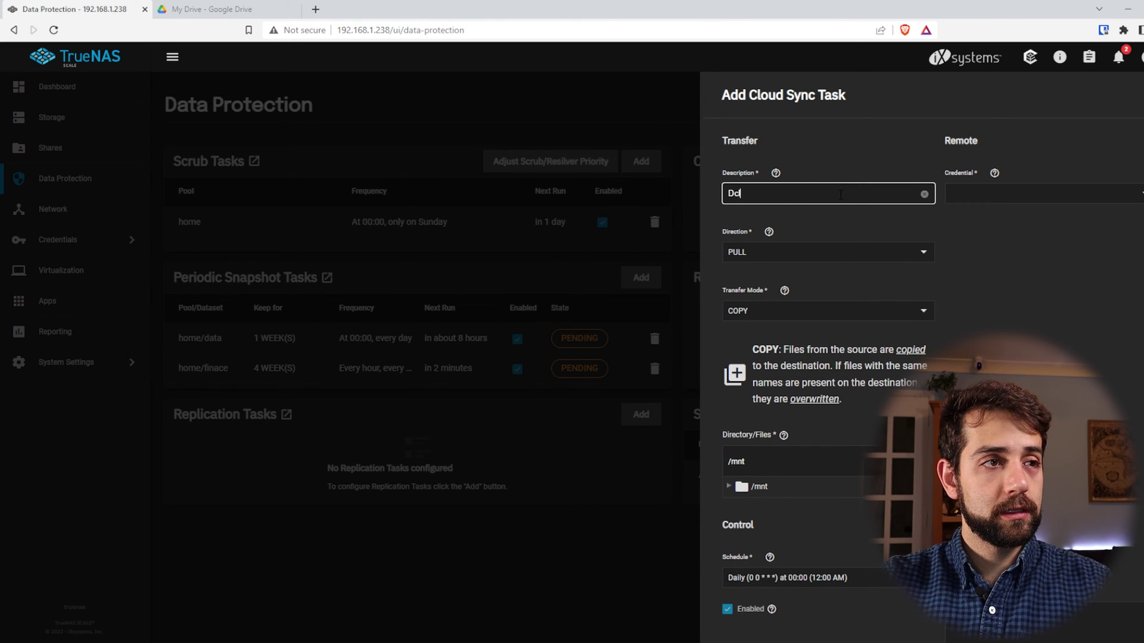
text(rive sync)
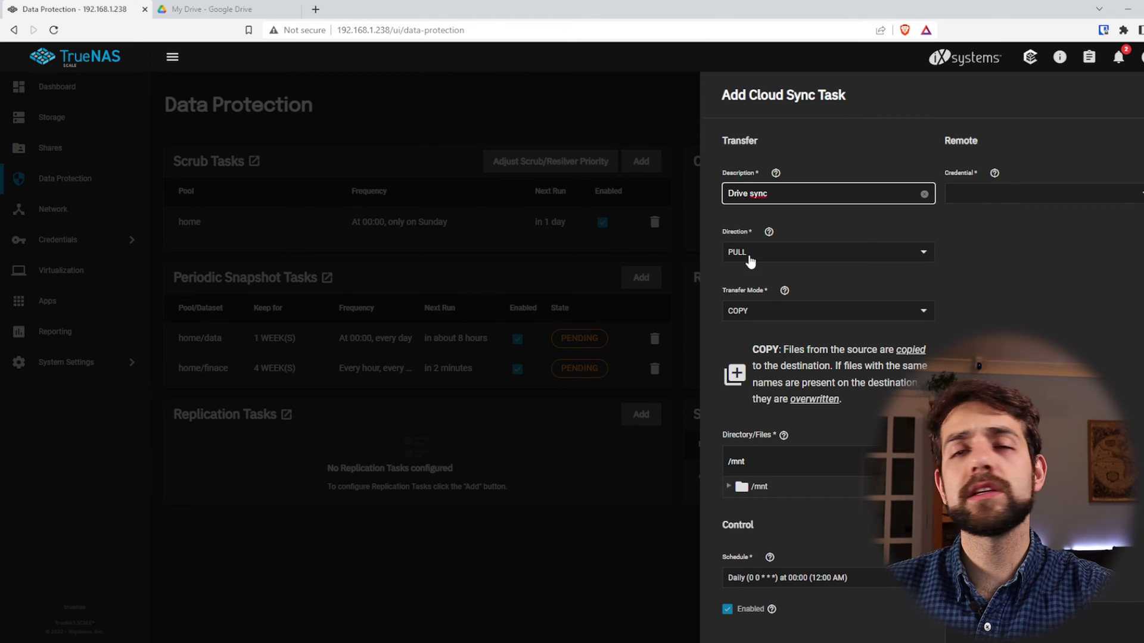
Use the drive (GOOGLE_DRIVE) credential and set direction to PUSH, reviewing the direction help.
click(990, 200)
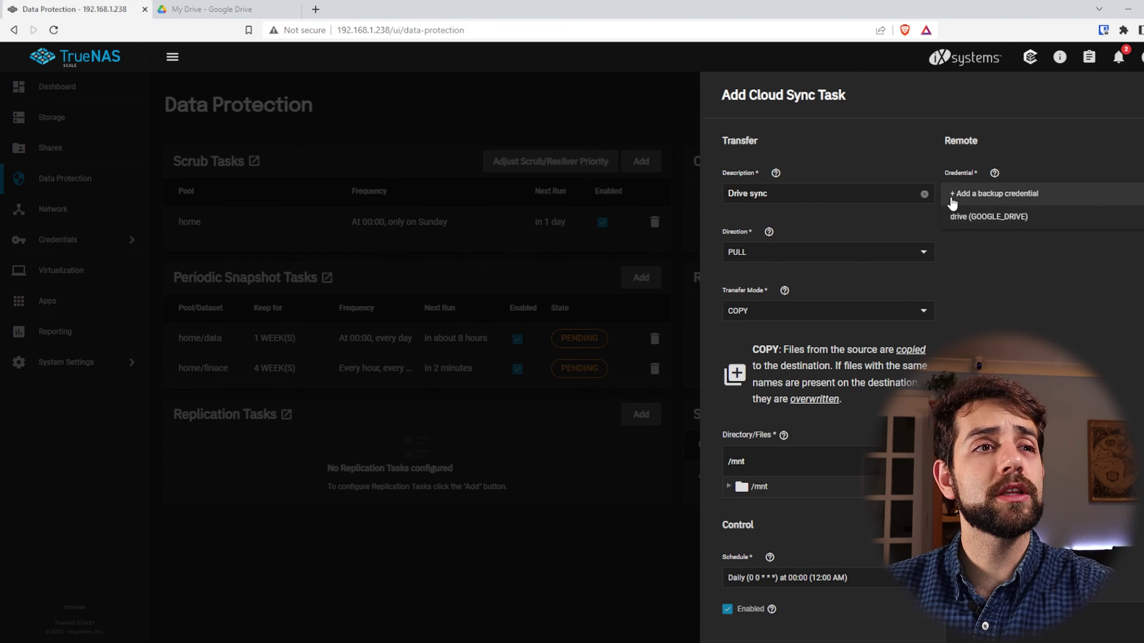
click(989, 218)
click(1003, 196)
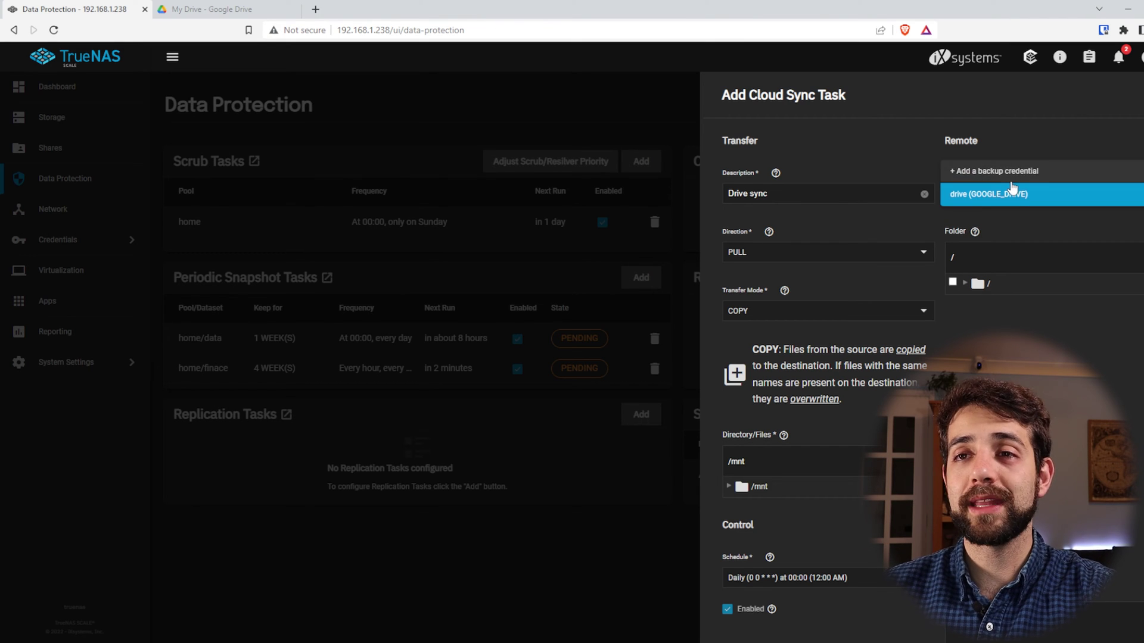
click(1011, 199)
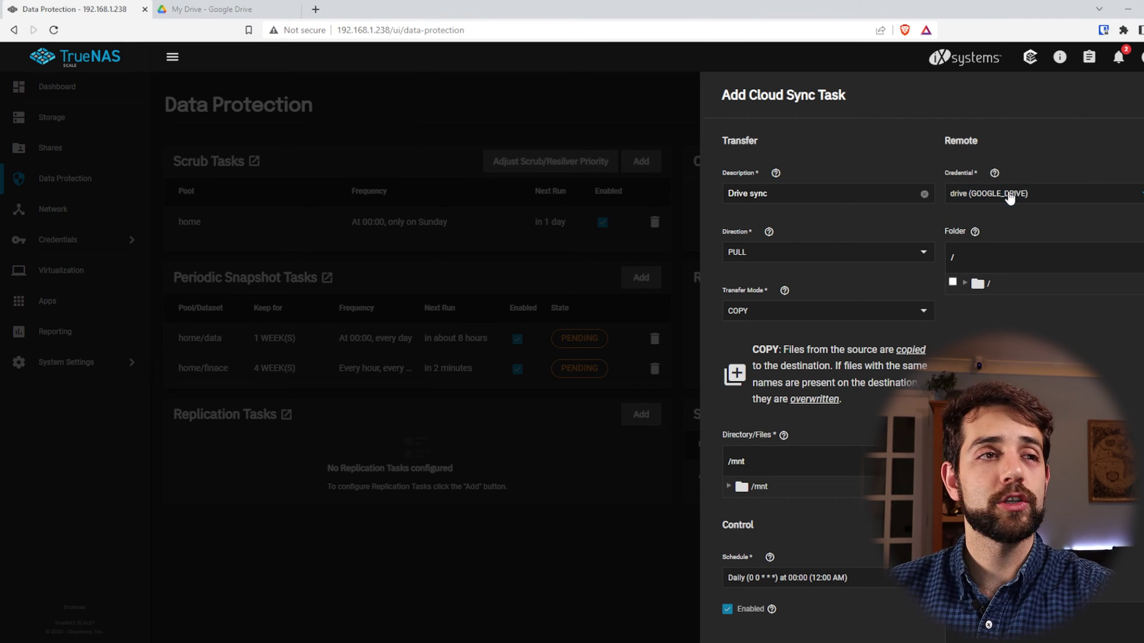
click(835, 255)
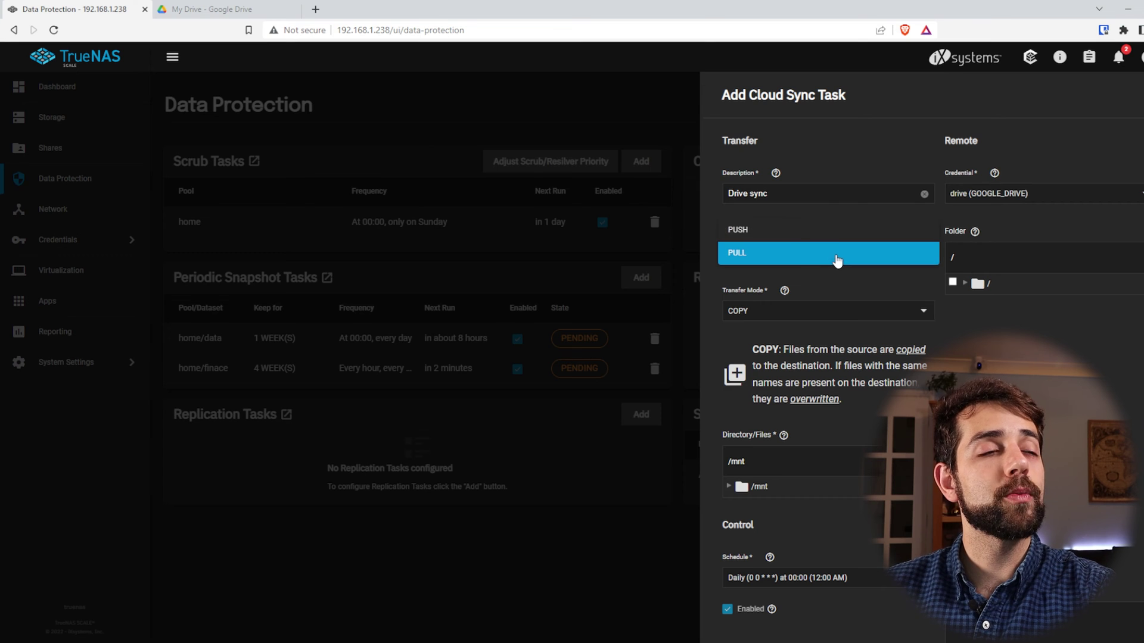
click(788, 245)
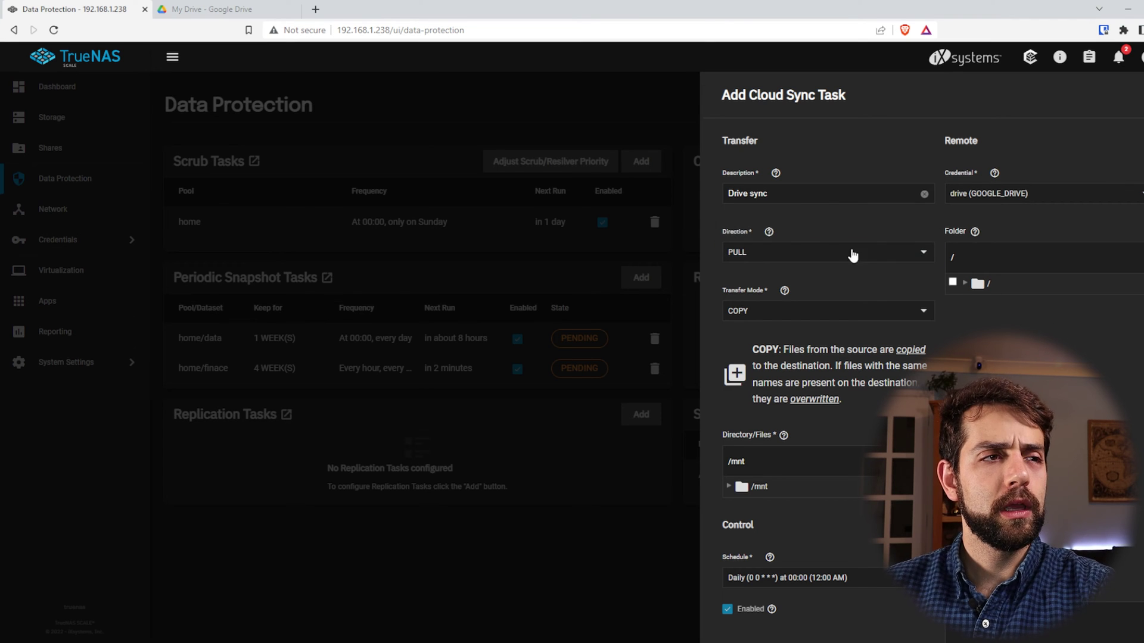
click(769, 233)
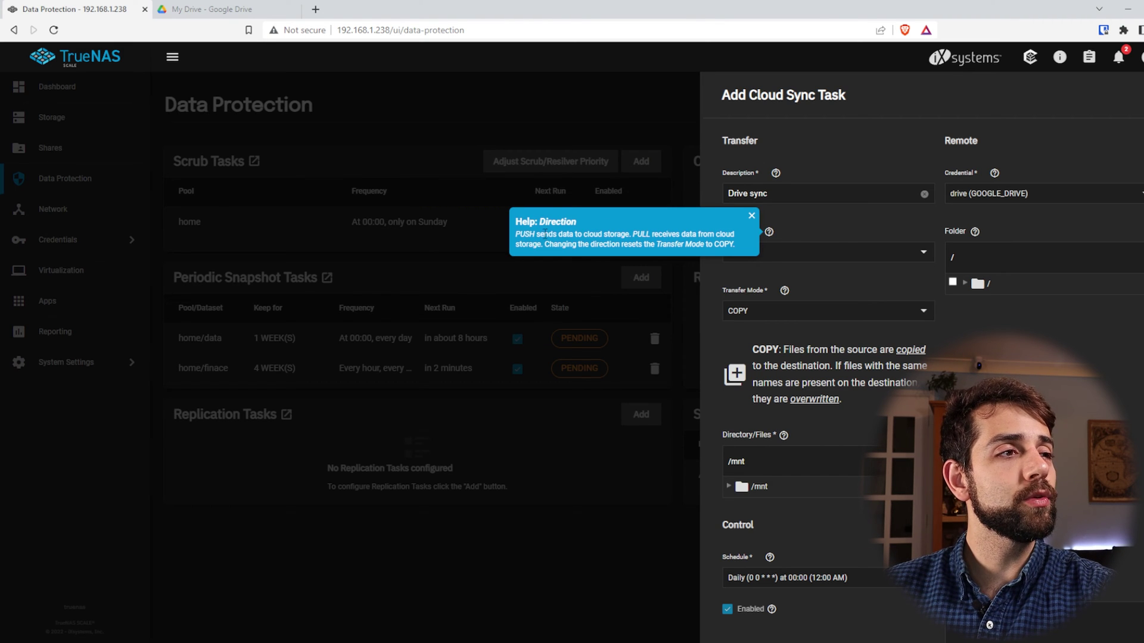
drag(544, 237, 623, 236)
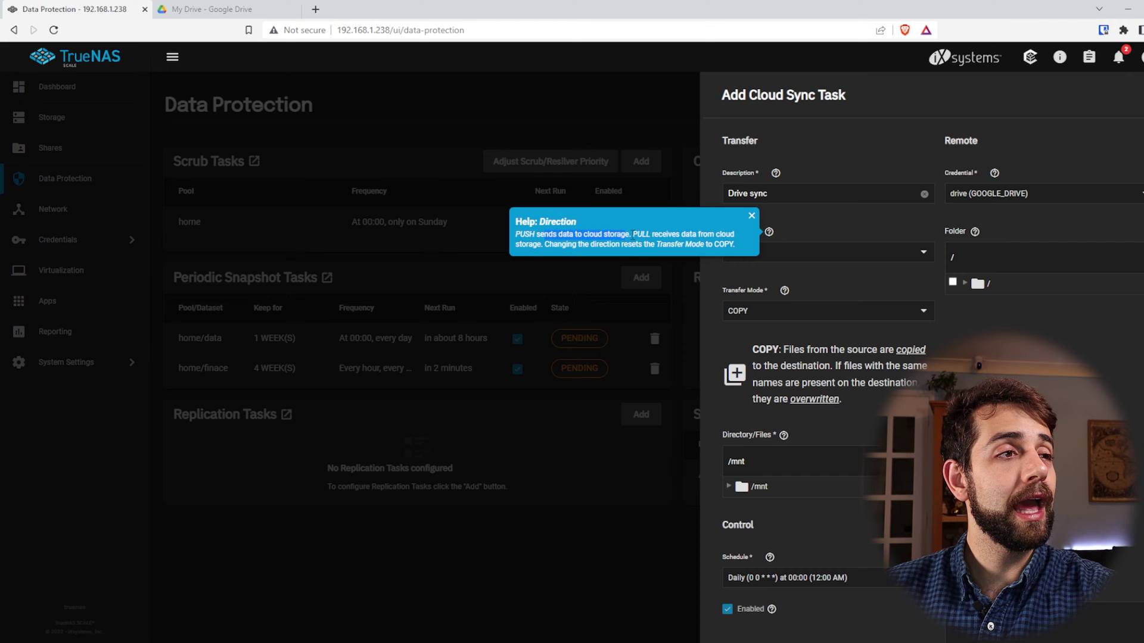
drag(516, 235, 679, 241)
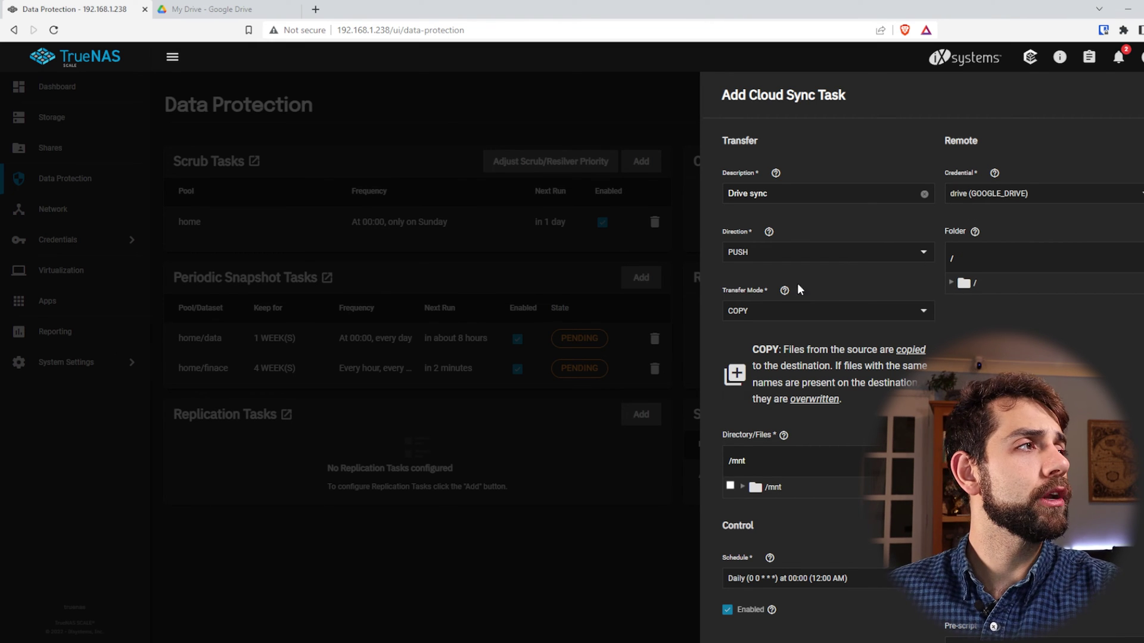
In Google Drive, create a folder named truenas under My Drive.
click(226, 9)
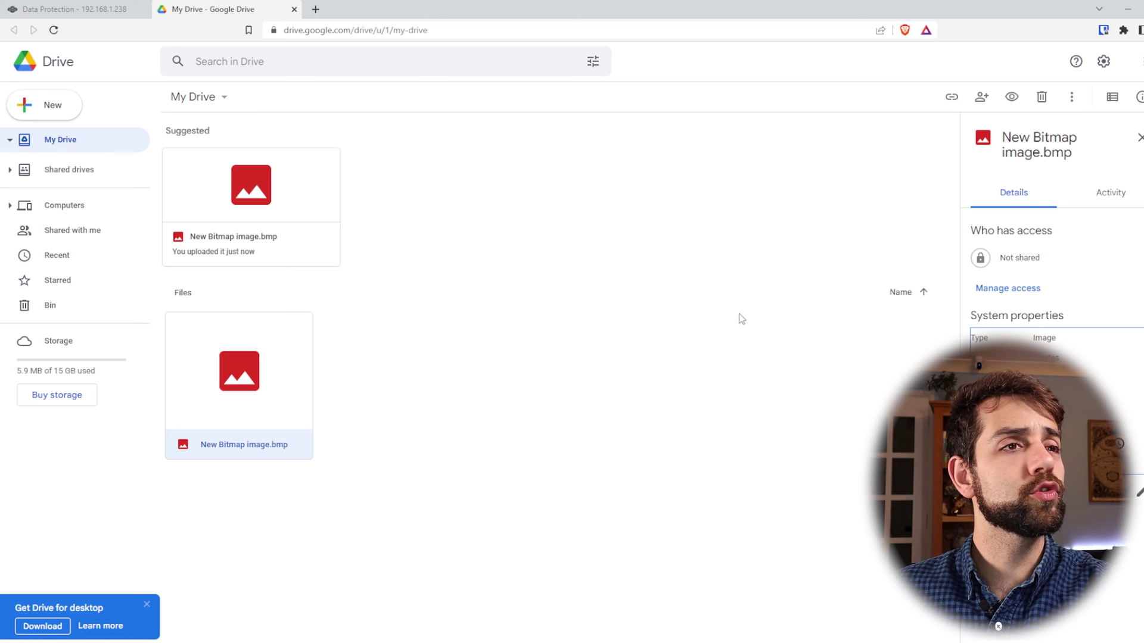
right_click(93, 142)
click(137, 161)
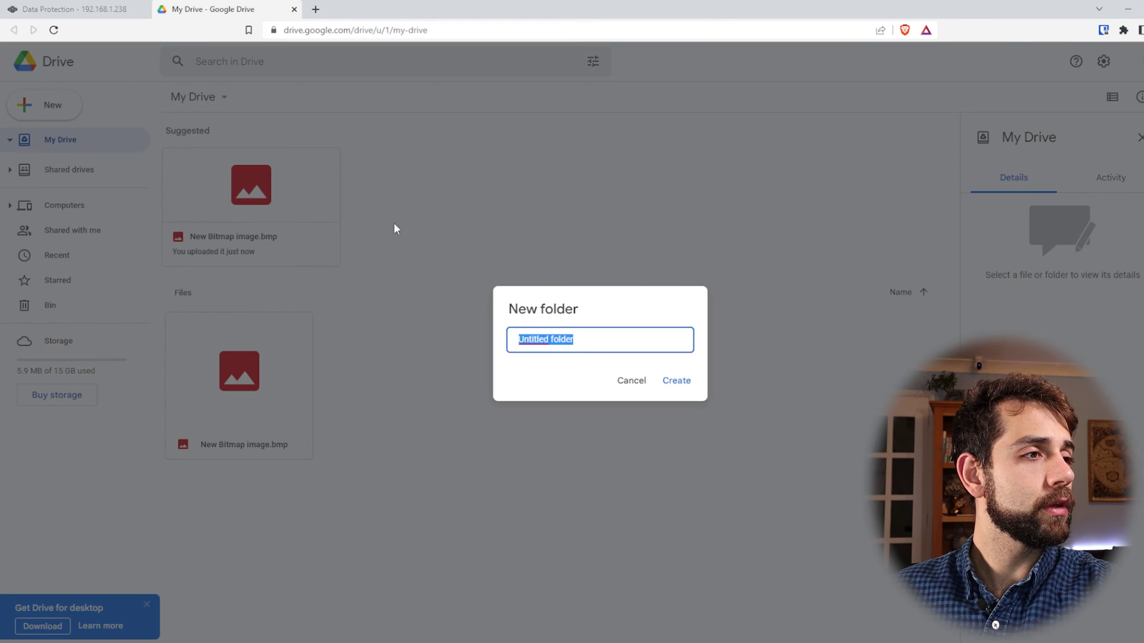
text(truenas)
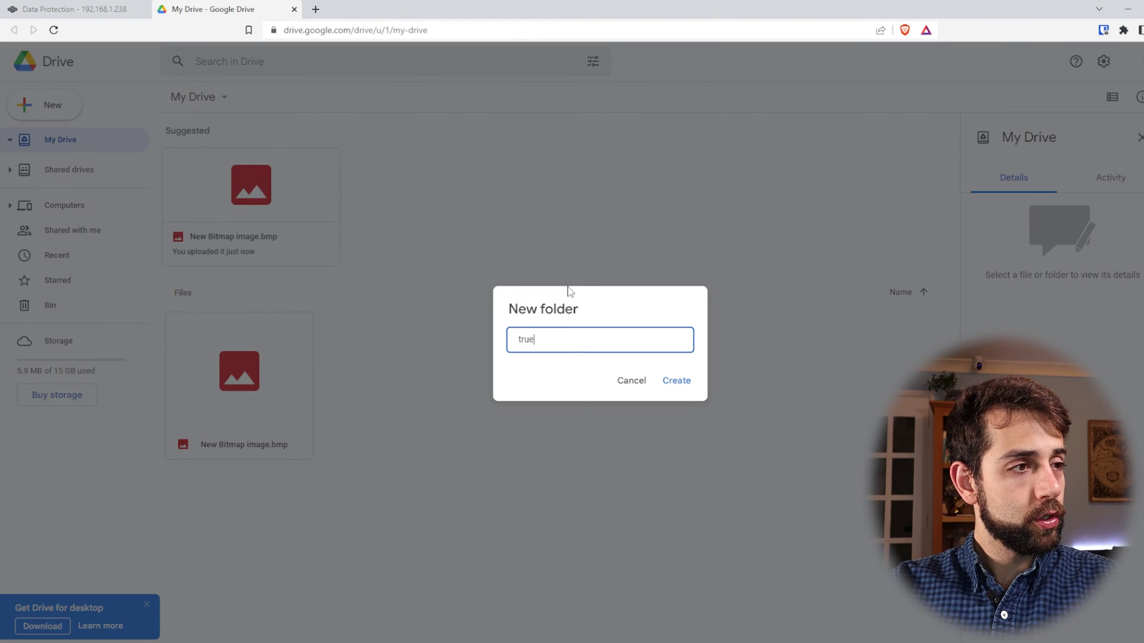
click(687, 388)
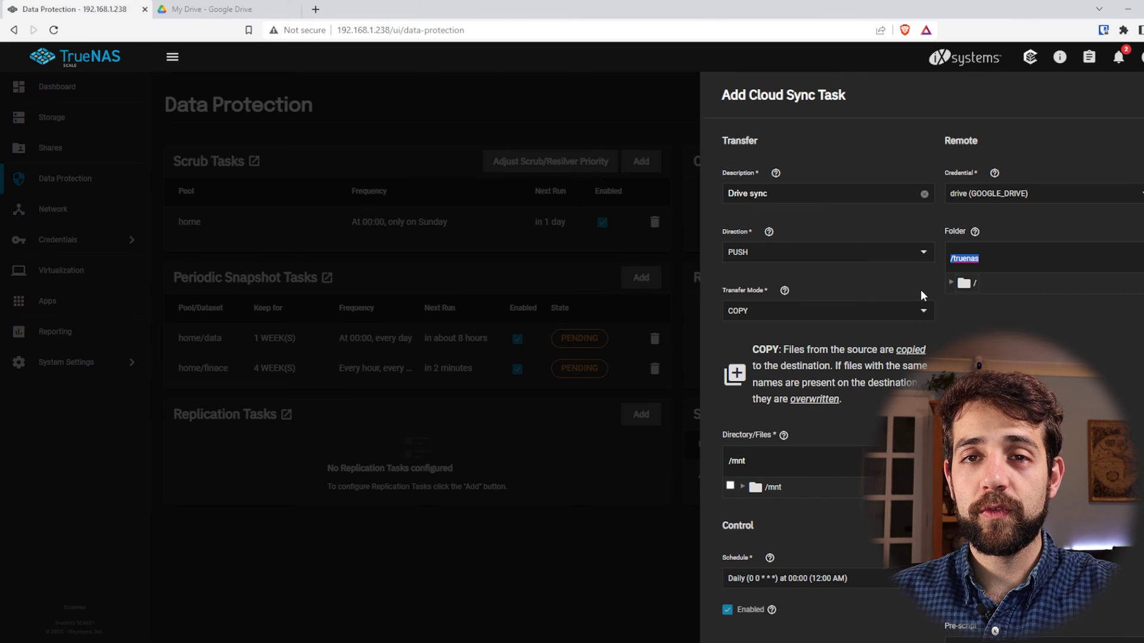
With the folder set to /truenas, review the COPY transfer mode description.
click(778, 276)
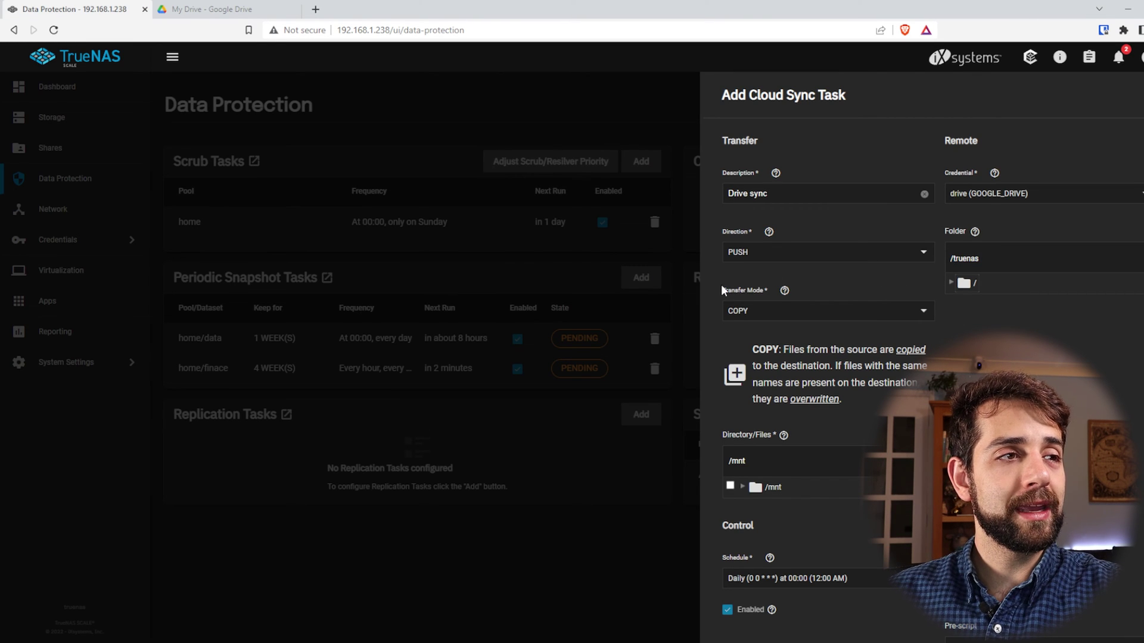
drag(721, 285, 778, 297)
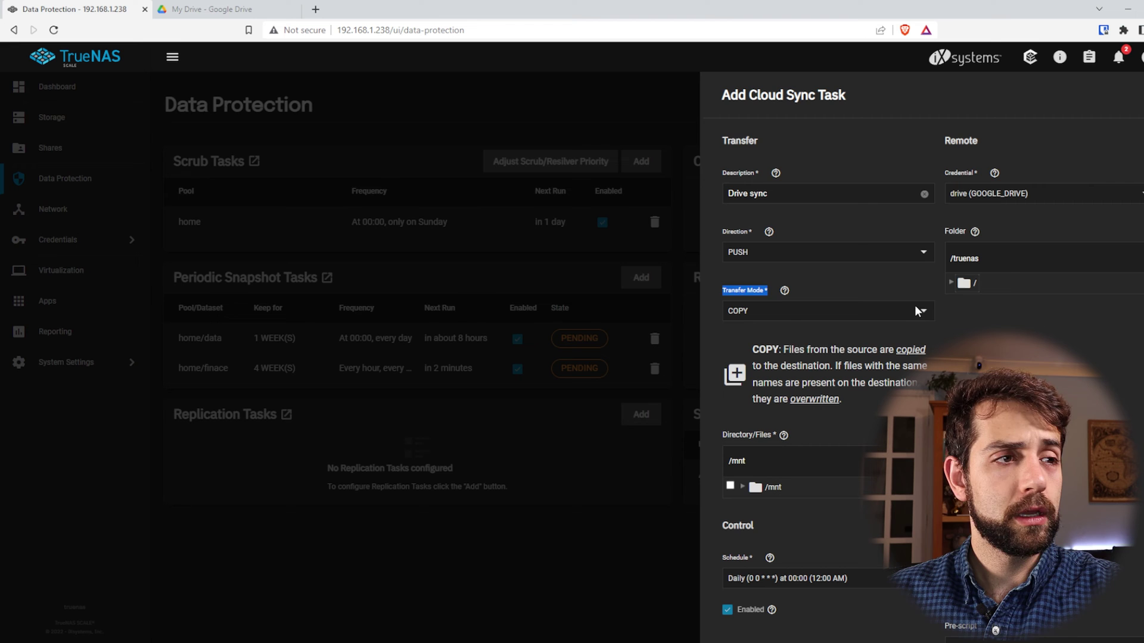
drag(752, 350, 845, 352)
click(784, 360)
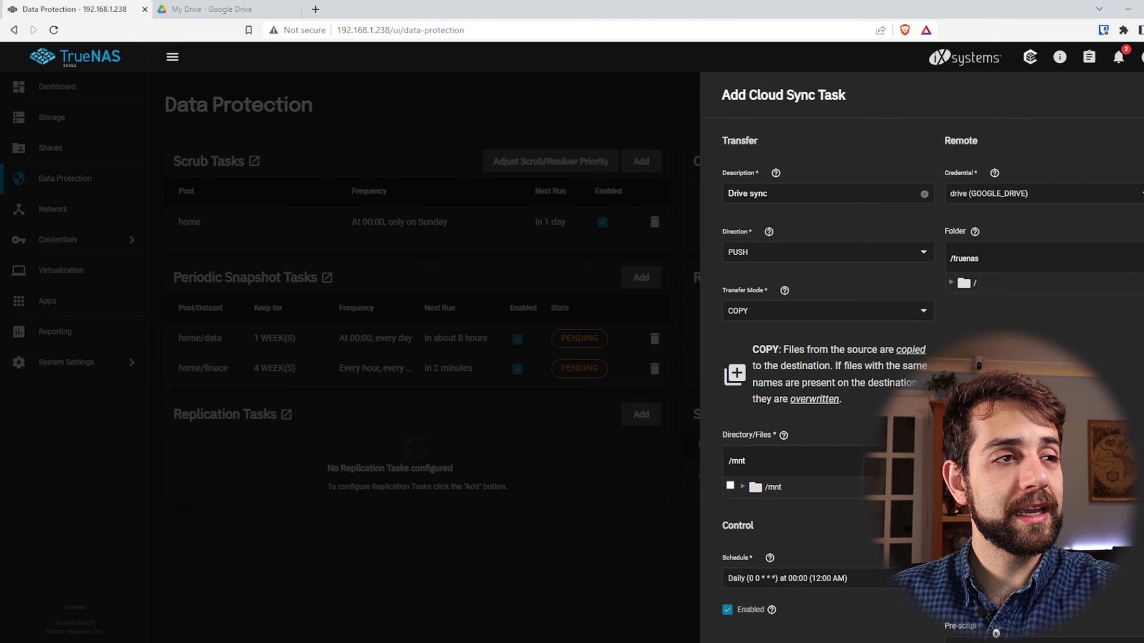
drag(757, 350, 858, 351)
triple_click(858, 351)
click(916, 349)
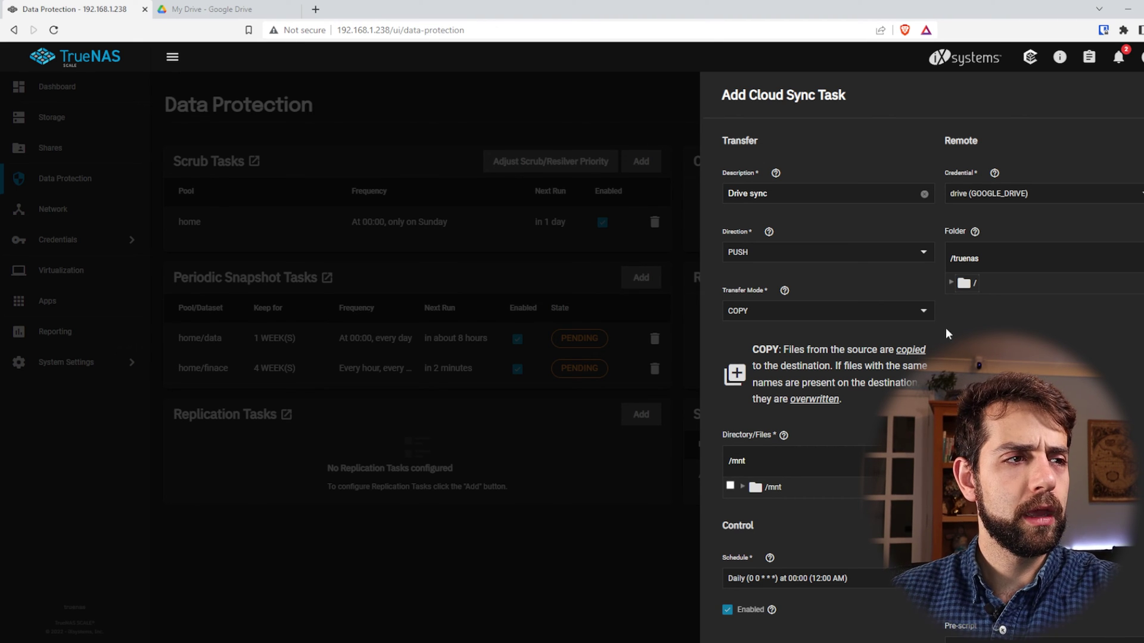
Set the transfer mode to SYNC after comparing it with MOVE.
click(867, 311)
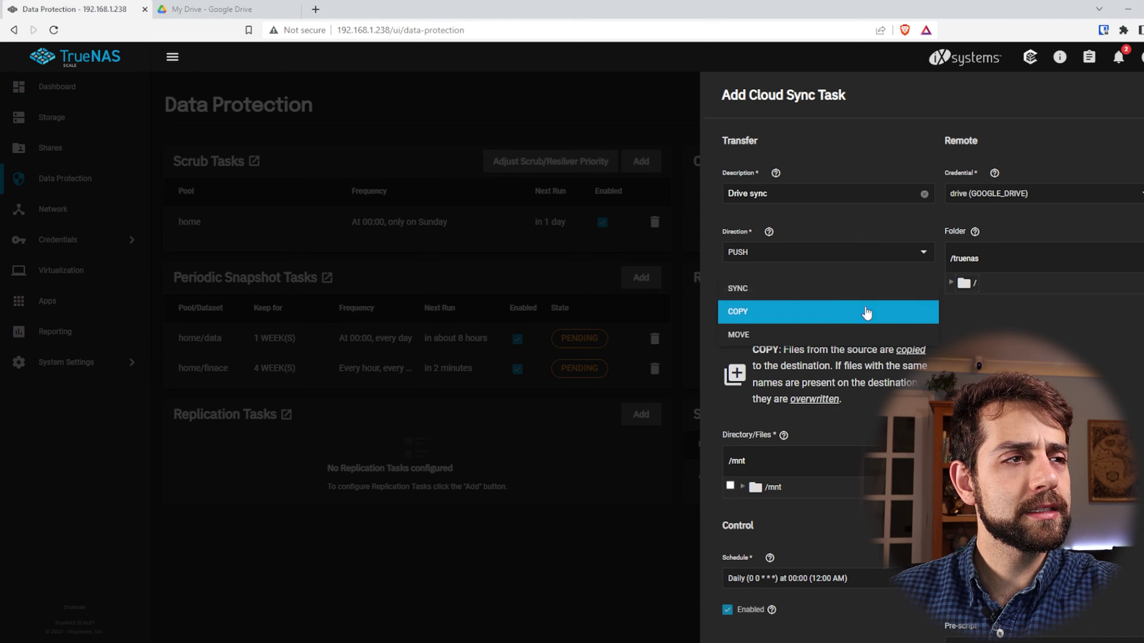
click(812, 288)
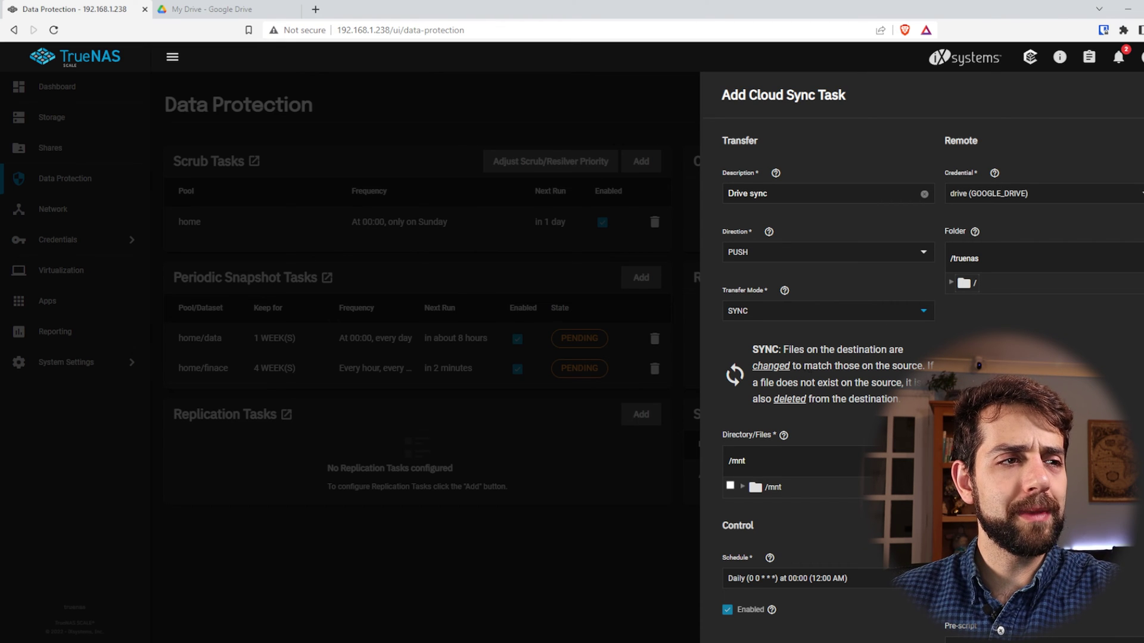
drag(794, 366, 928, 366)
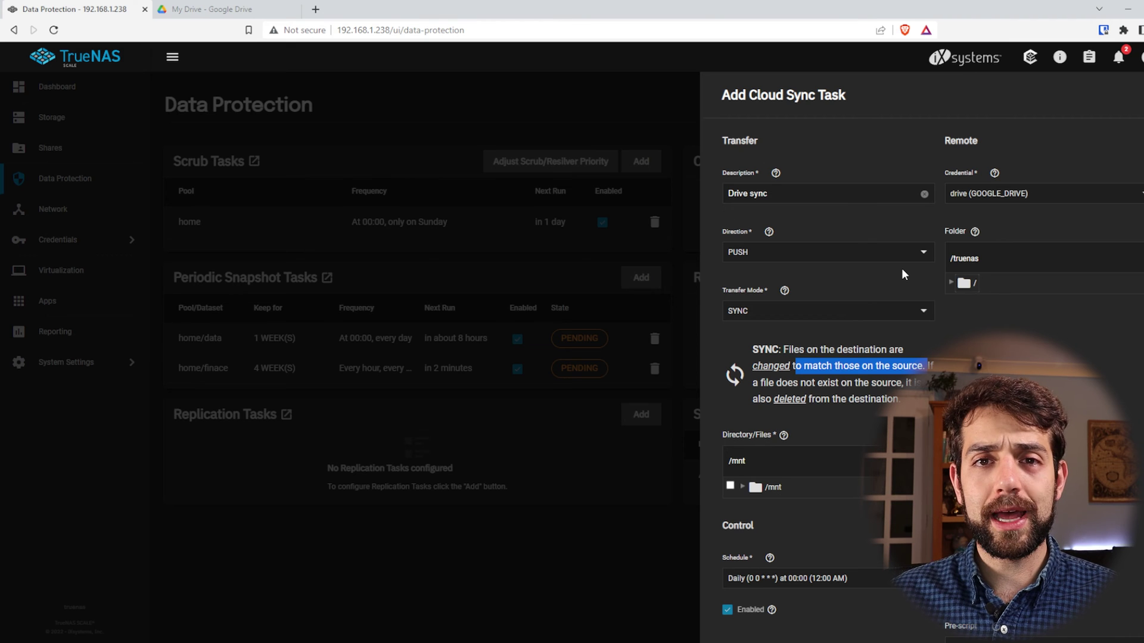
click(891, 314)
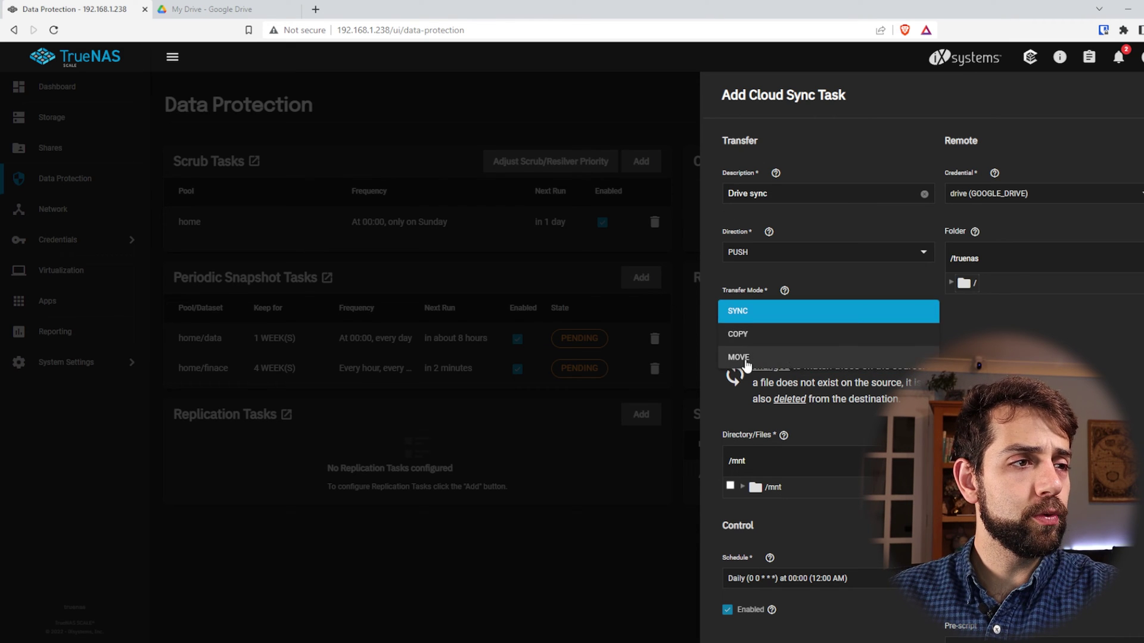
click(746, 360)
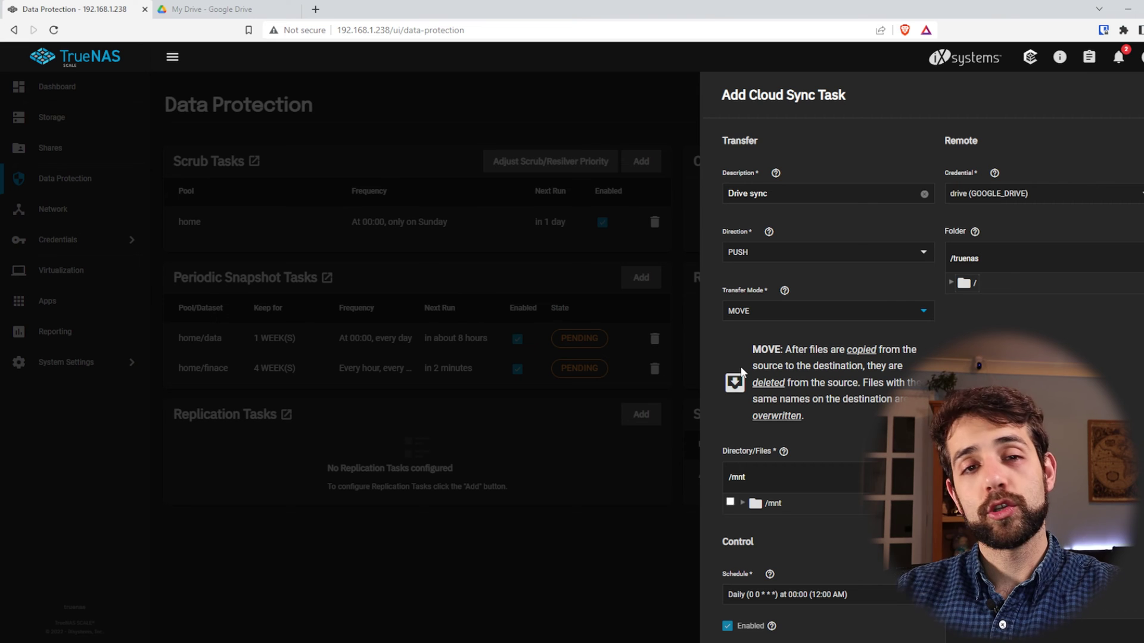
click(814, 314)
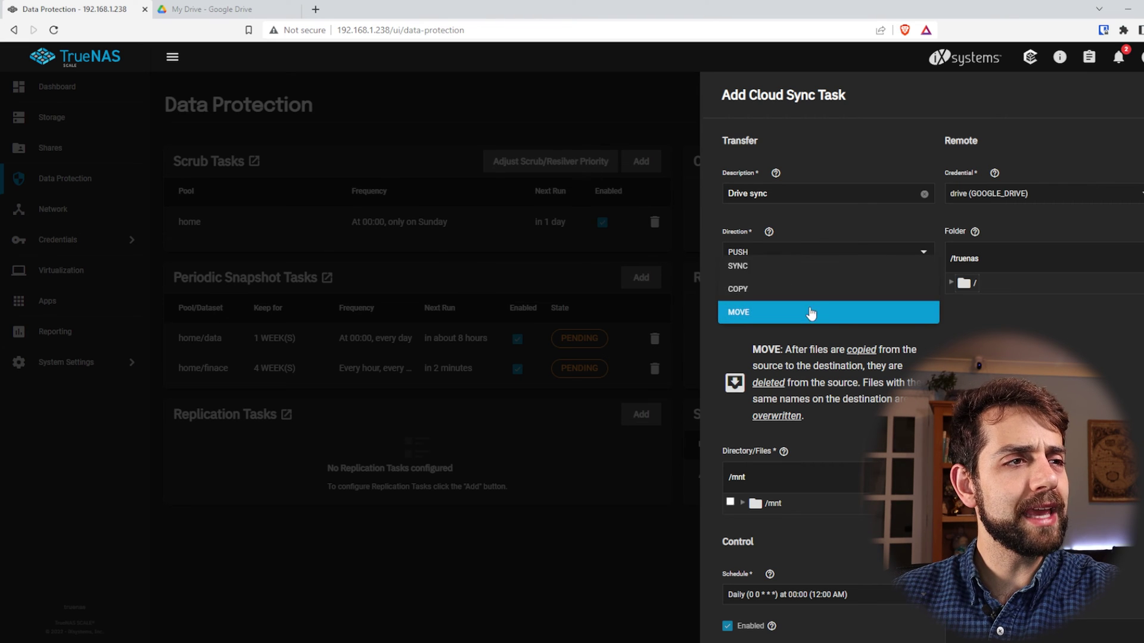
click(770, 262)
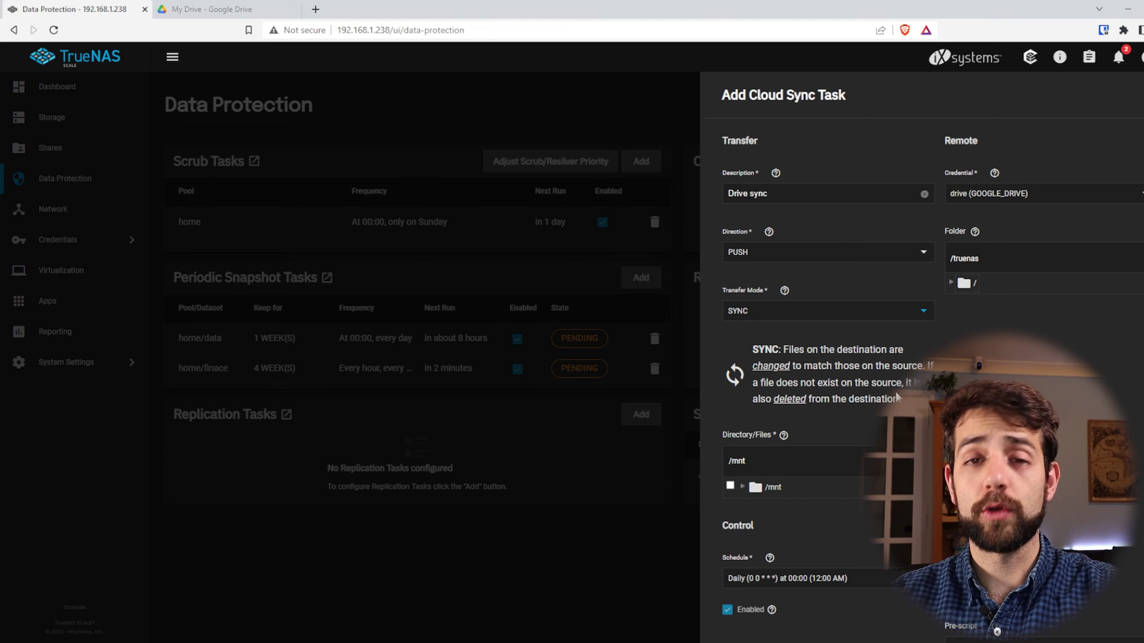
Select /mnt/home/data as the sync source directory.
scroll(755, 307, down, 3)
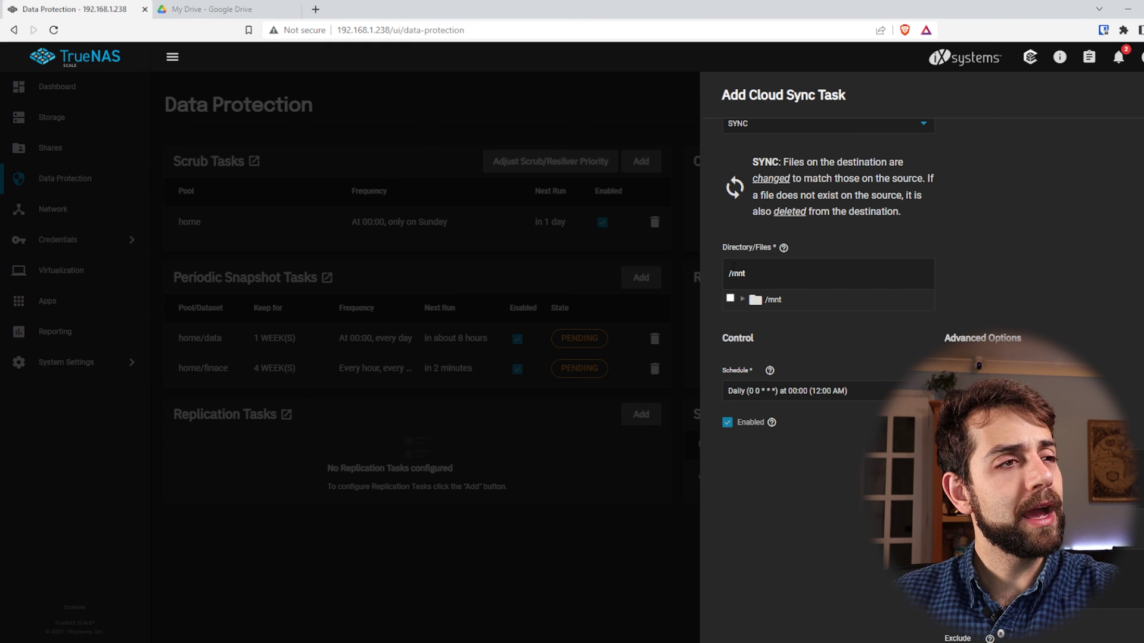
click(742, 300)
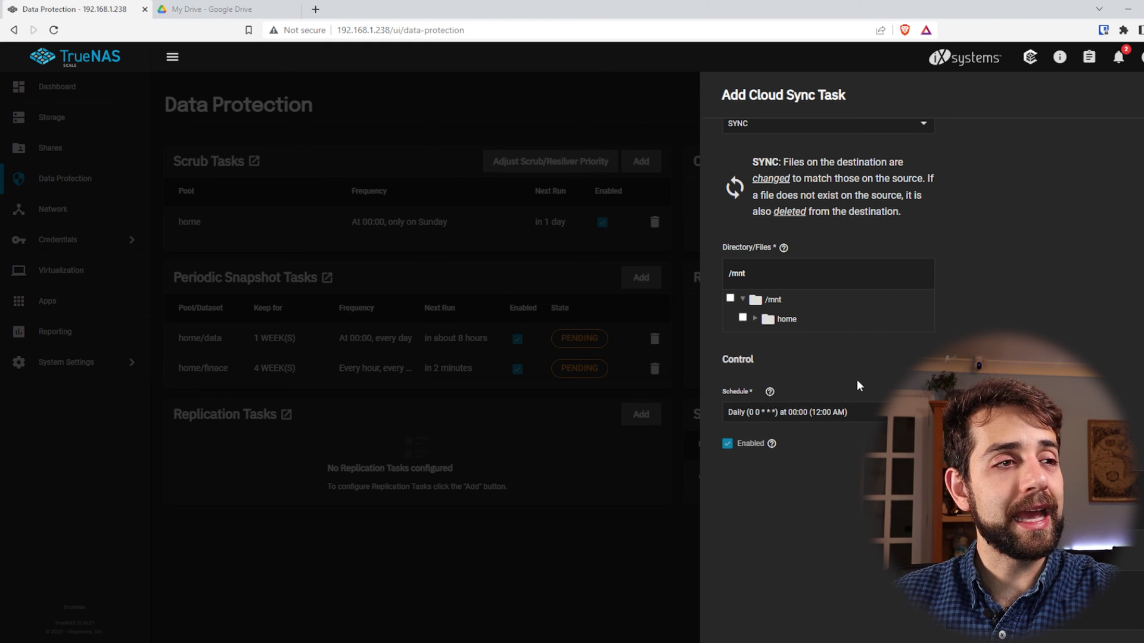
click(755, 319)
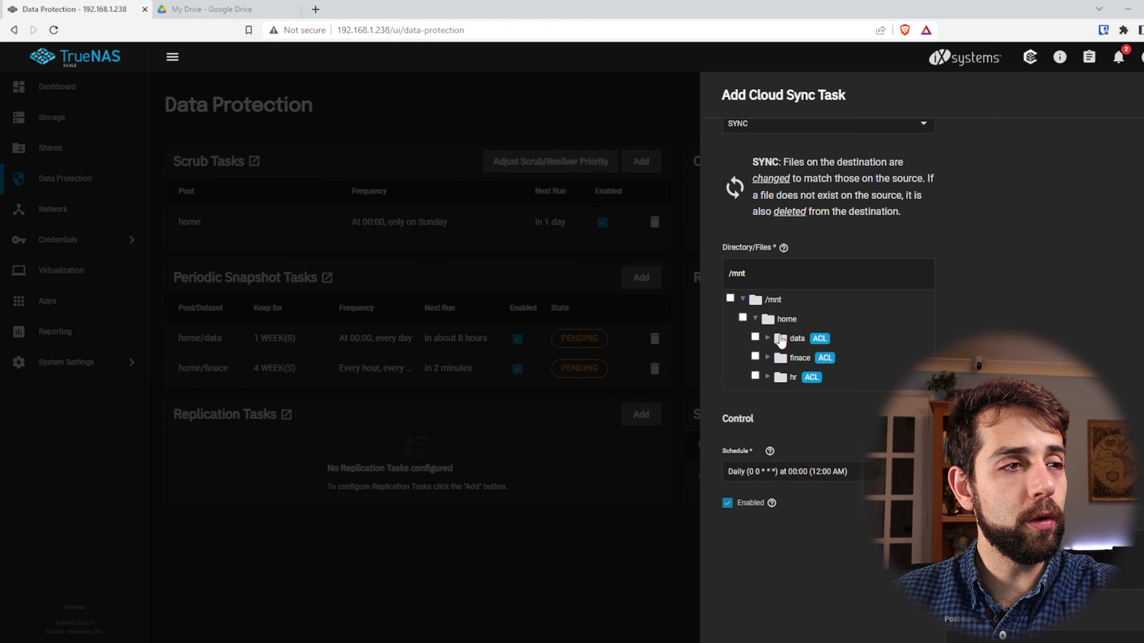
click(755, 338)
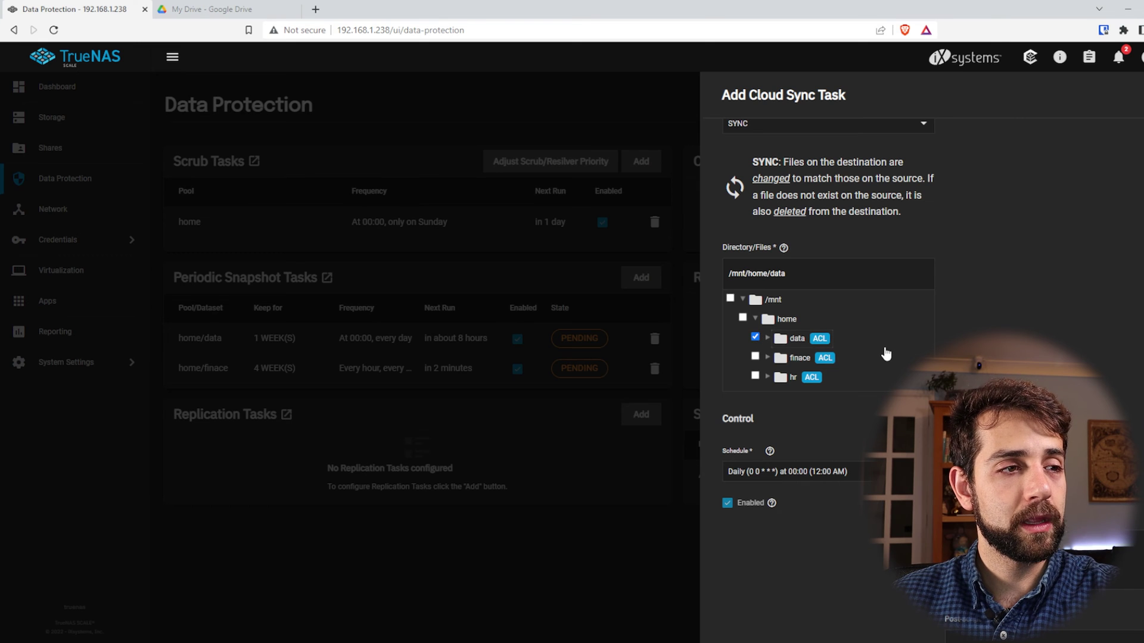
Keep the Daily 00:00 schedule and review the Enabled and Take Snapshot help.
scroll(887, 355, down, 2)
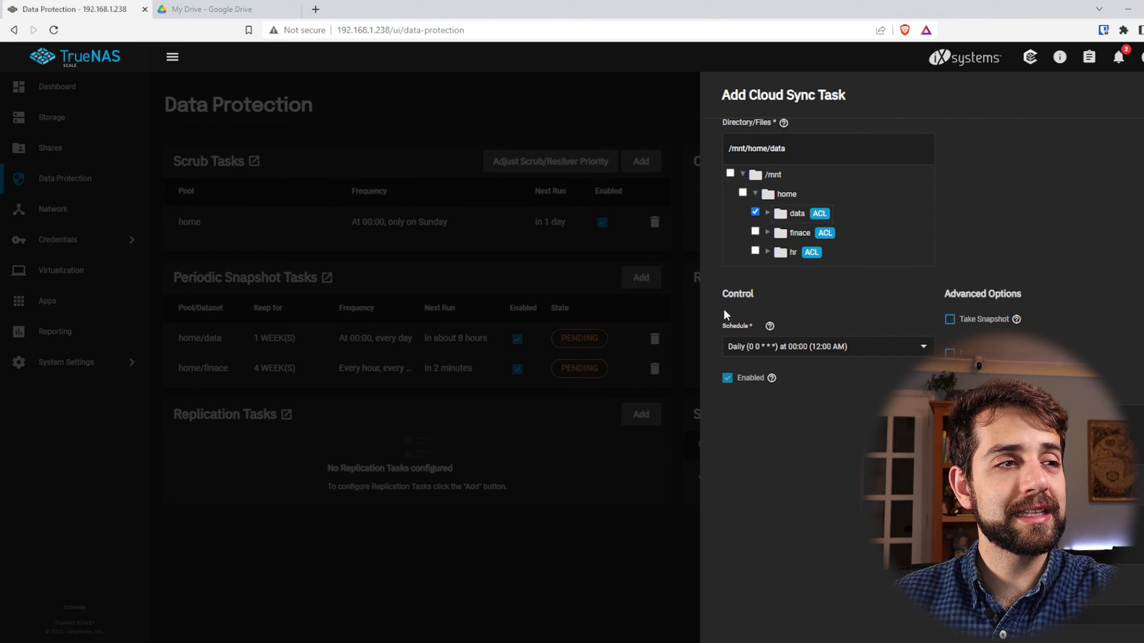
click(778, 343)
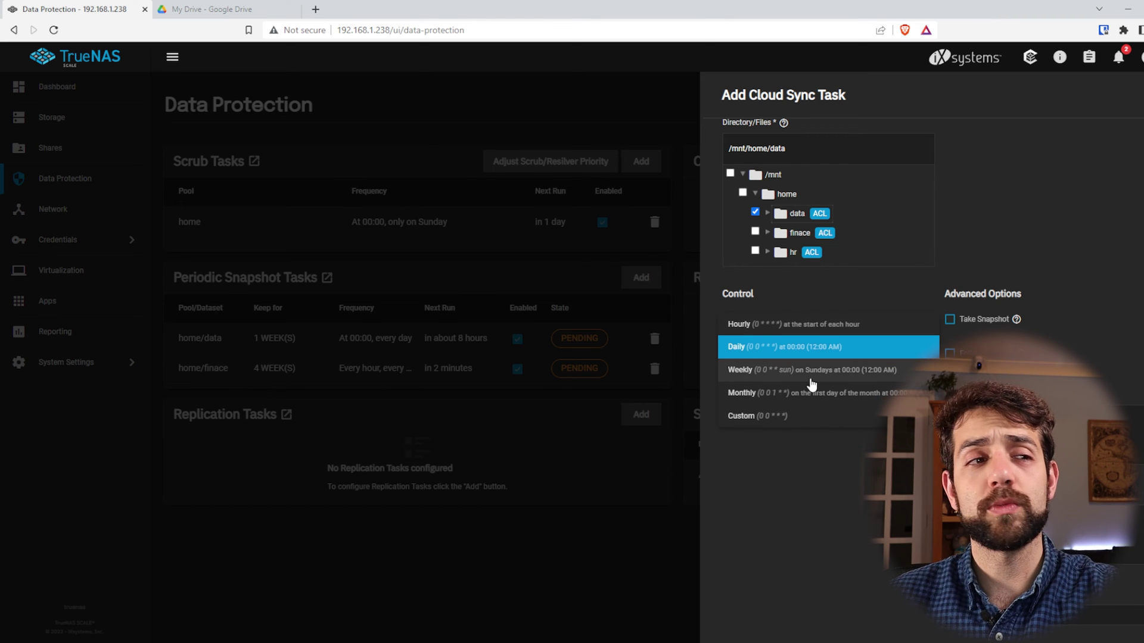
click(764, 346)
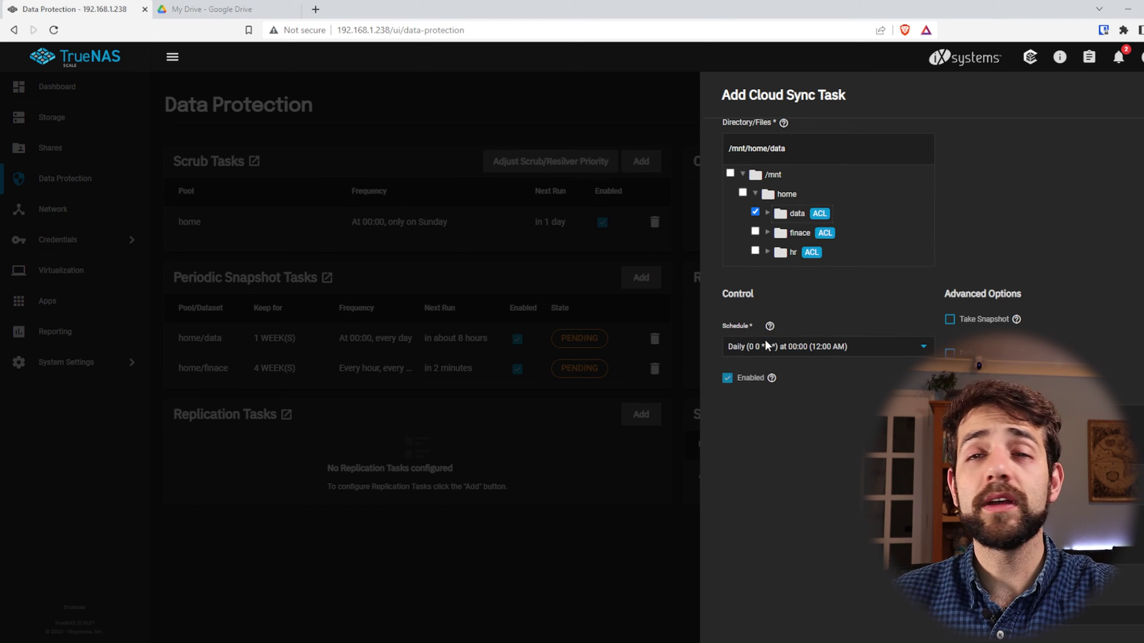
click(768, 384)
click(804, 395)
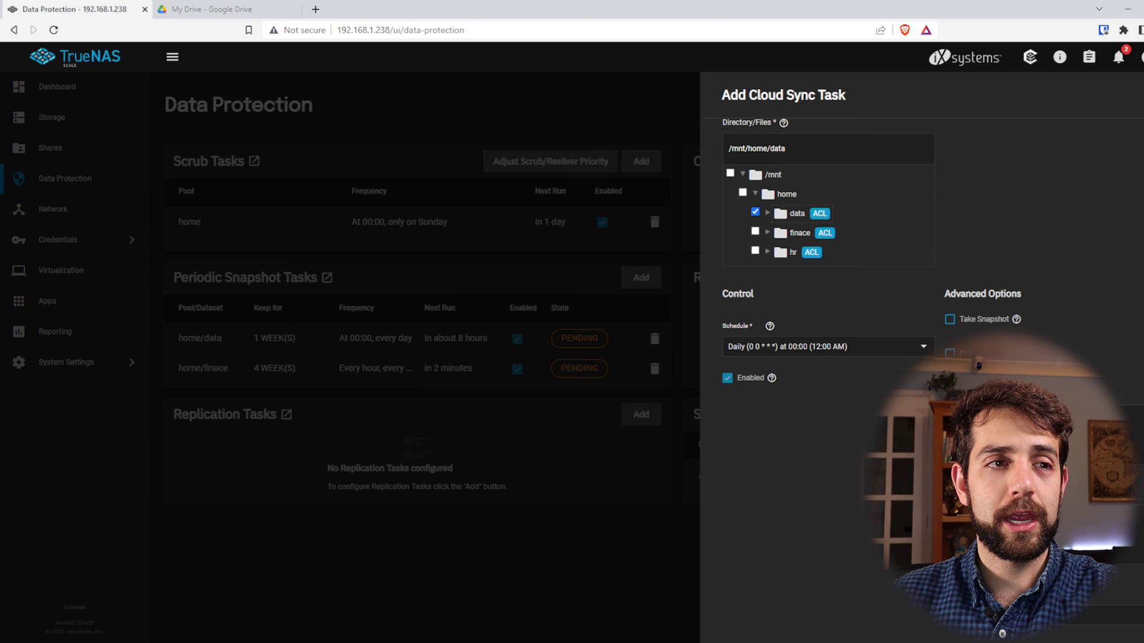
click(1016, 320)
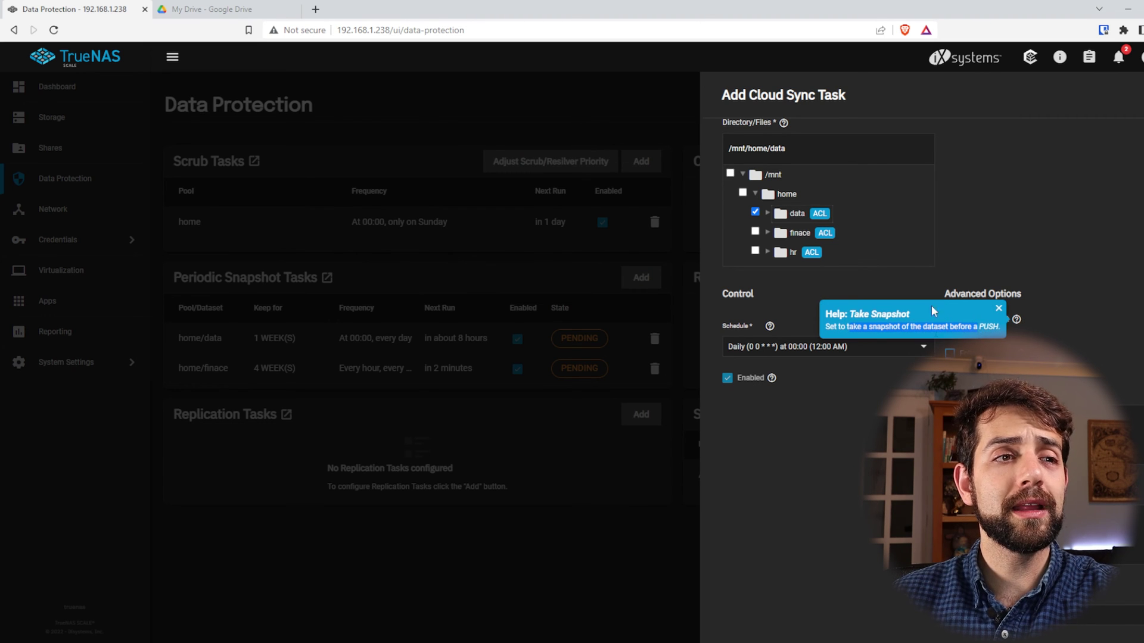
scroll(1012, 369, up, 5)
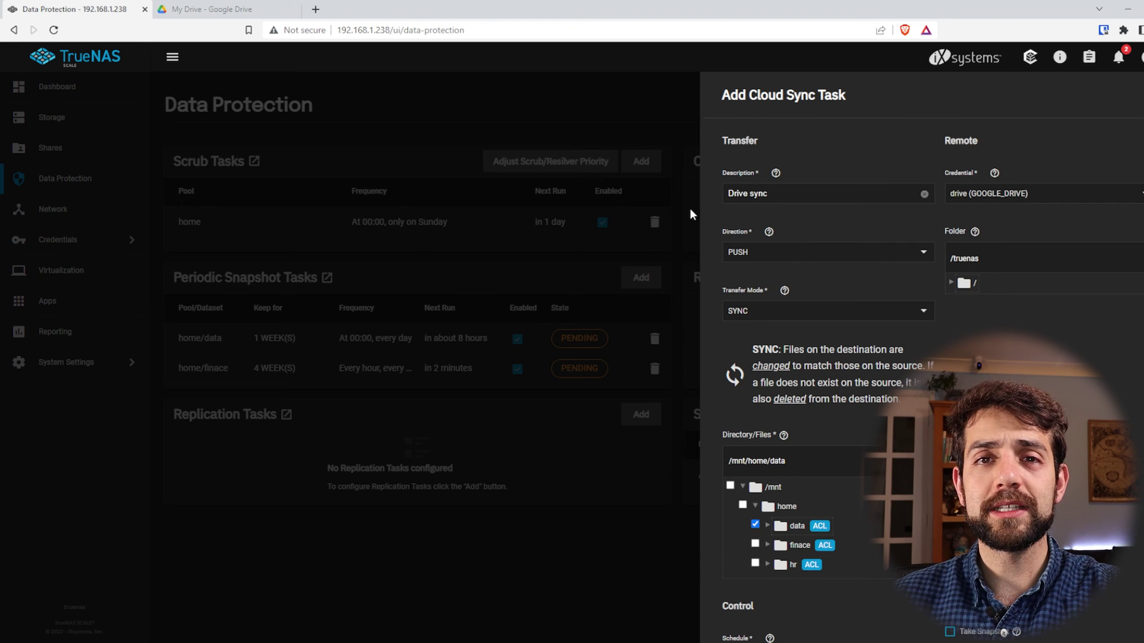
scroll(953, 268, down, 7)
scroll(977, 283, up, 5)
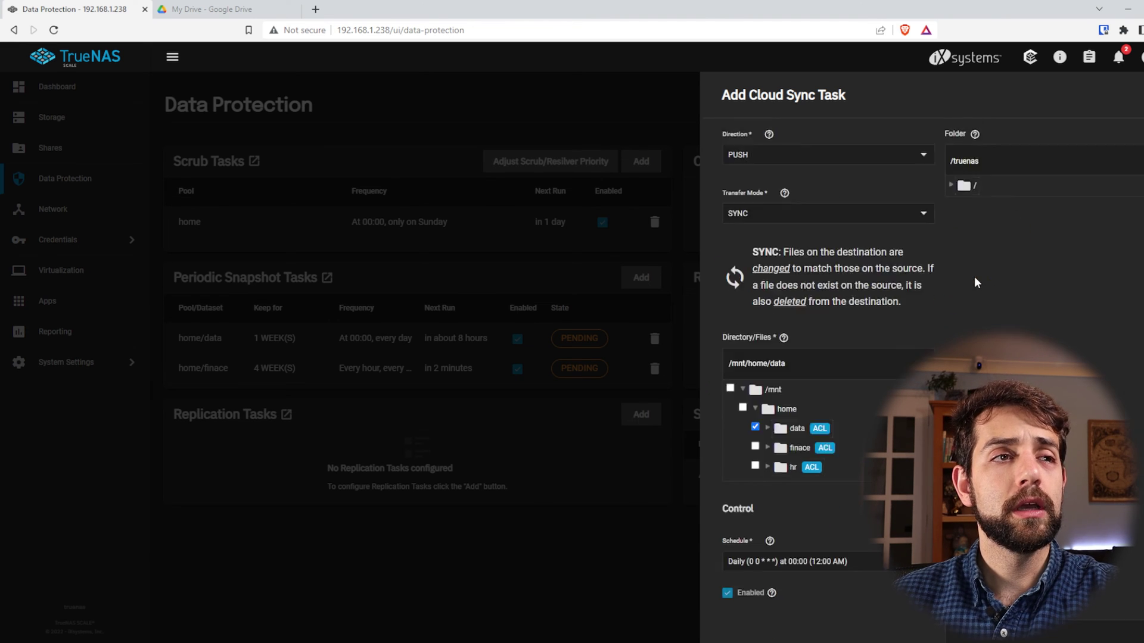
scroll(977, 282, down, 4)
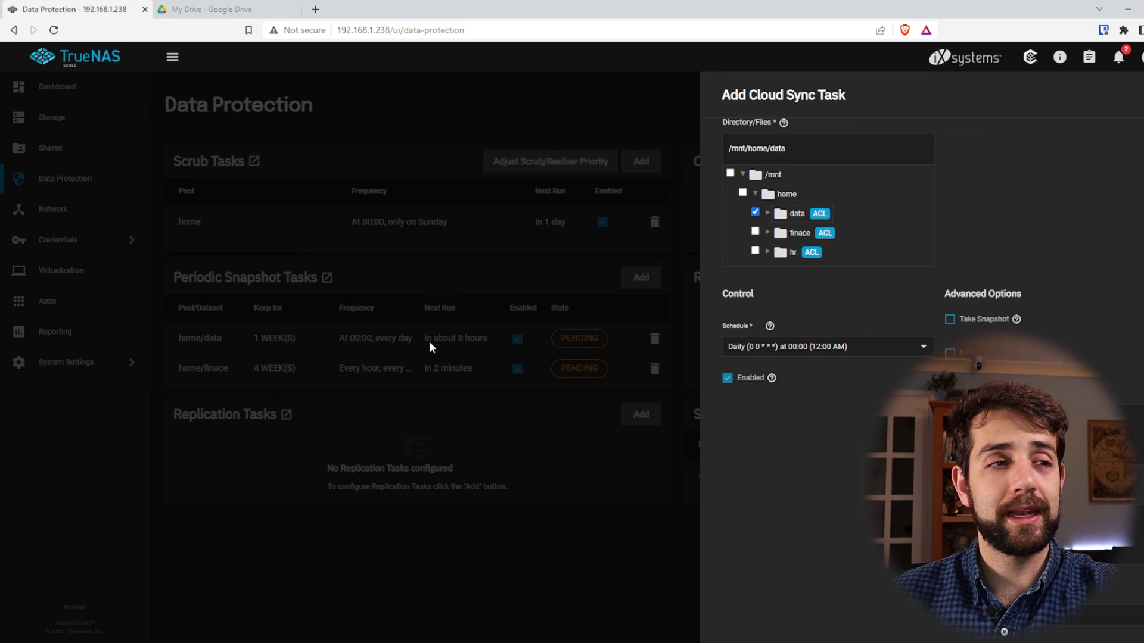
Leave Pre-script and Post-script empty and read the Use --fast-list help.
scroll(953, 276, down, 3)
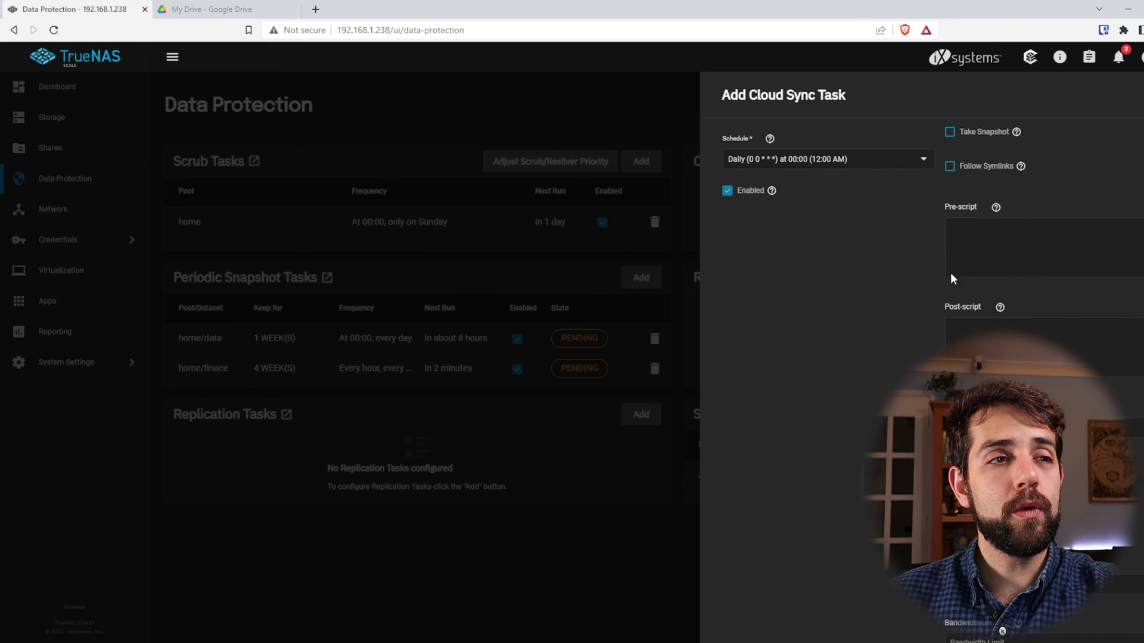
click(1020, 271)
click(1022, 357)
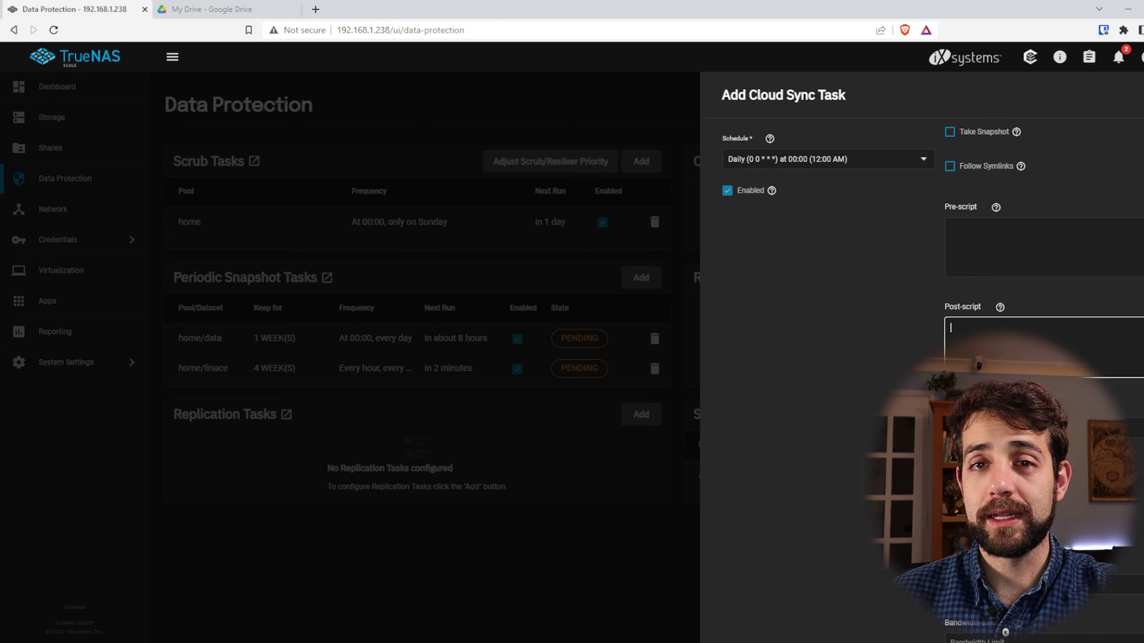
click(1005, 633)
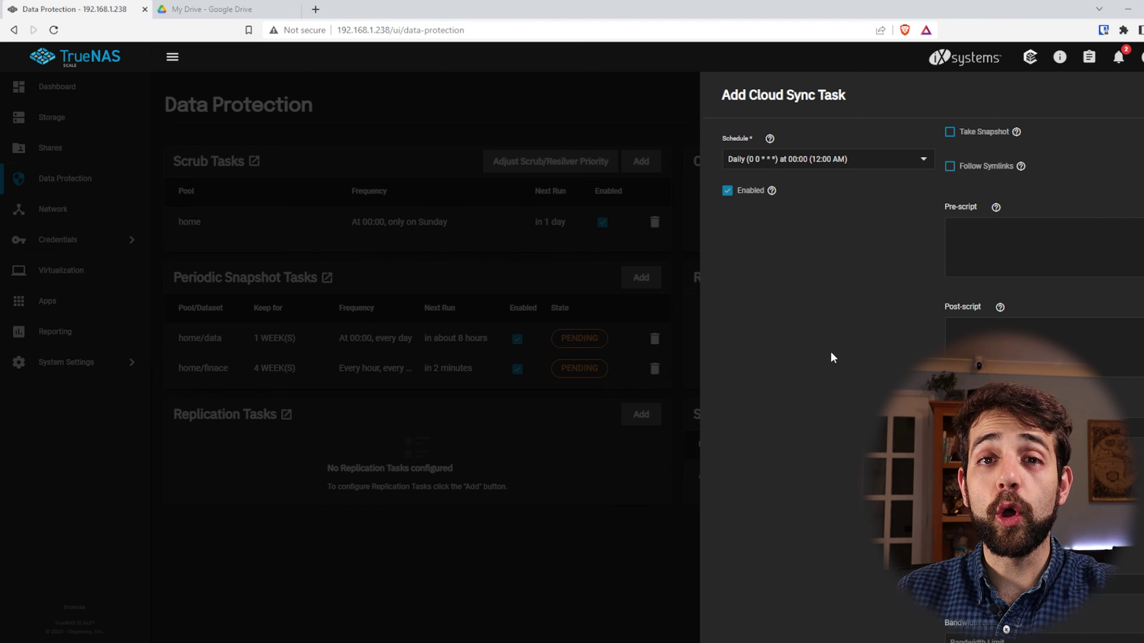
scroll(830, 351, down, 2)
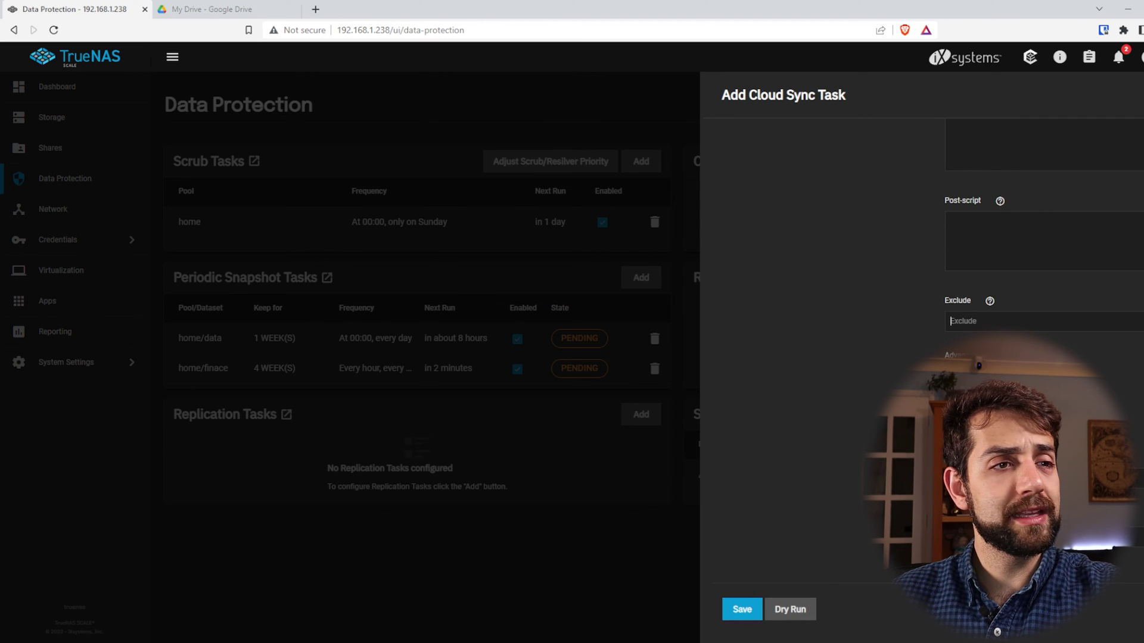
click(953, 367)
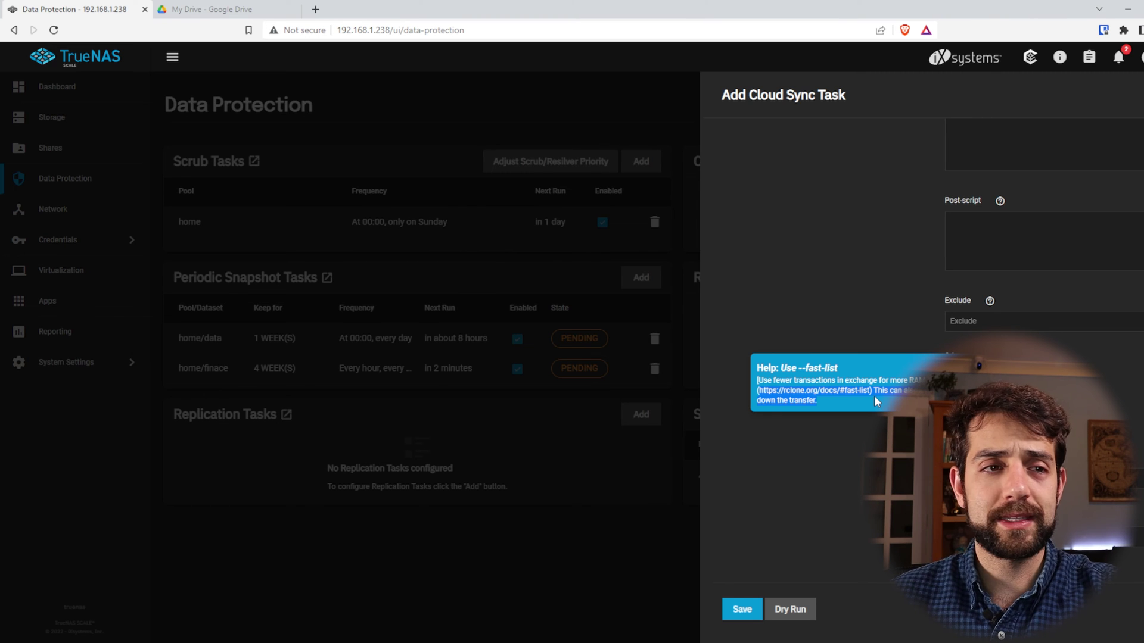
click(825, 463)
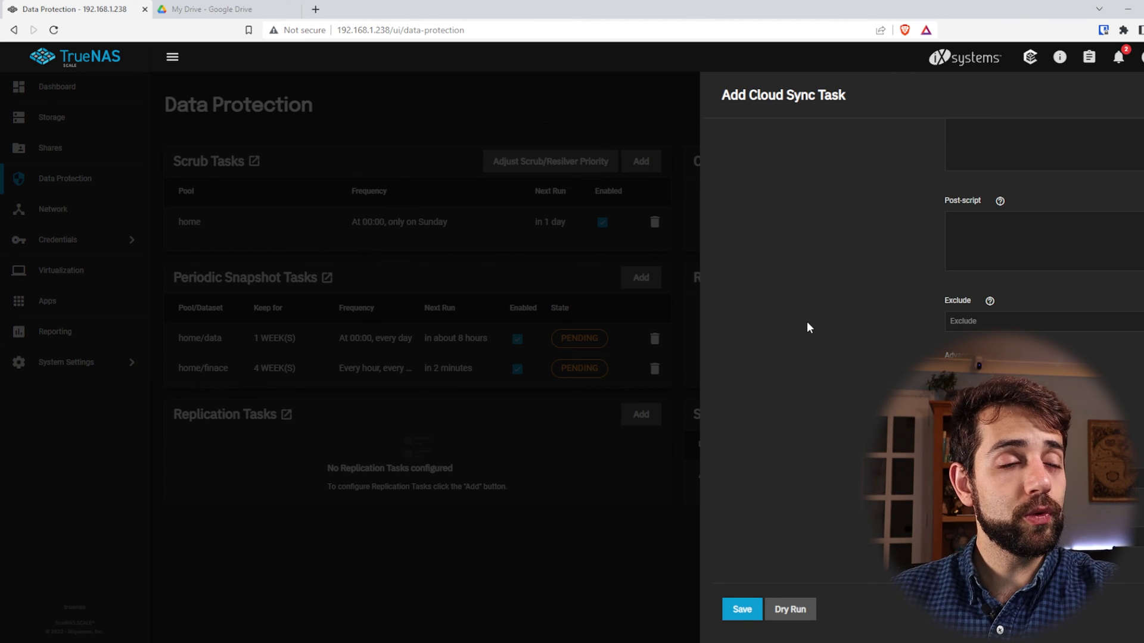
Save the Drive sync task.
scroll(1021, 186, up, 10)
scroll(1021, 186, down, 15)
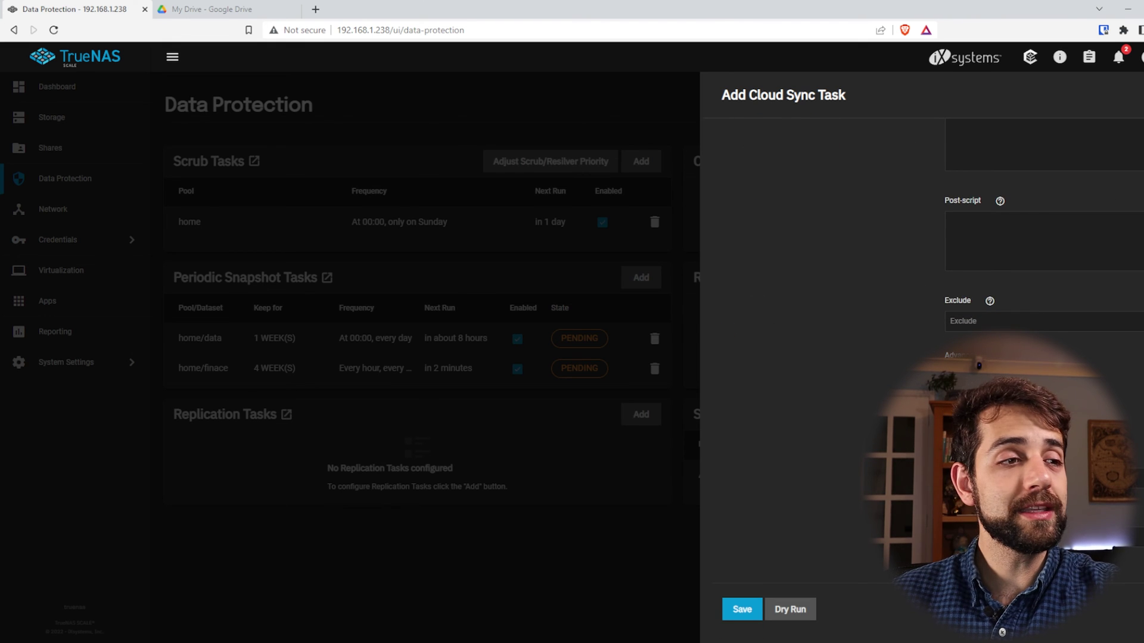
click(742, 609)
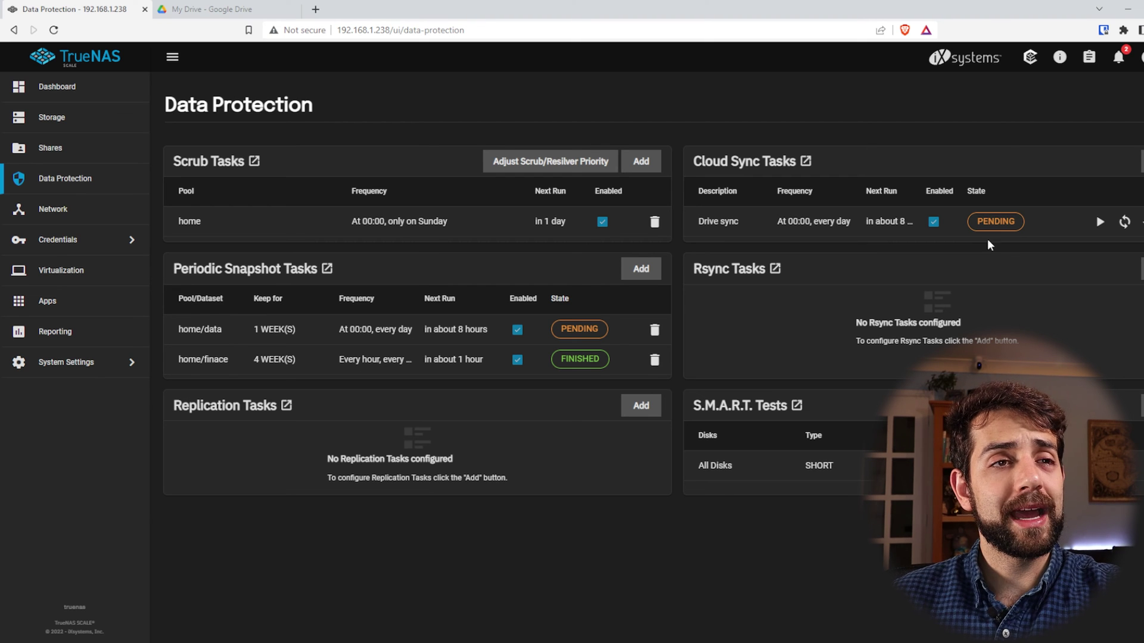
Run the Drive sync task now and dismiss the Task Started notice.
click(1100, 222)
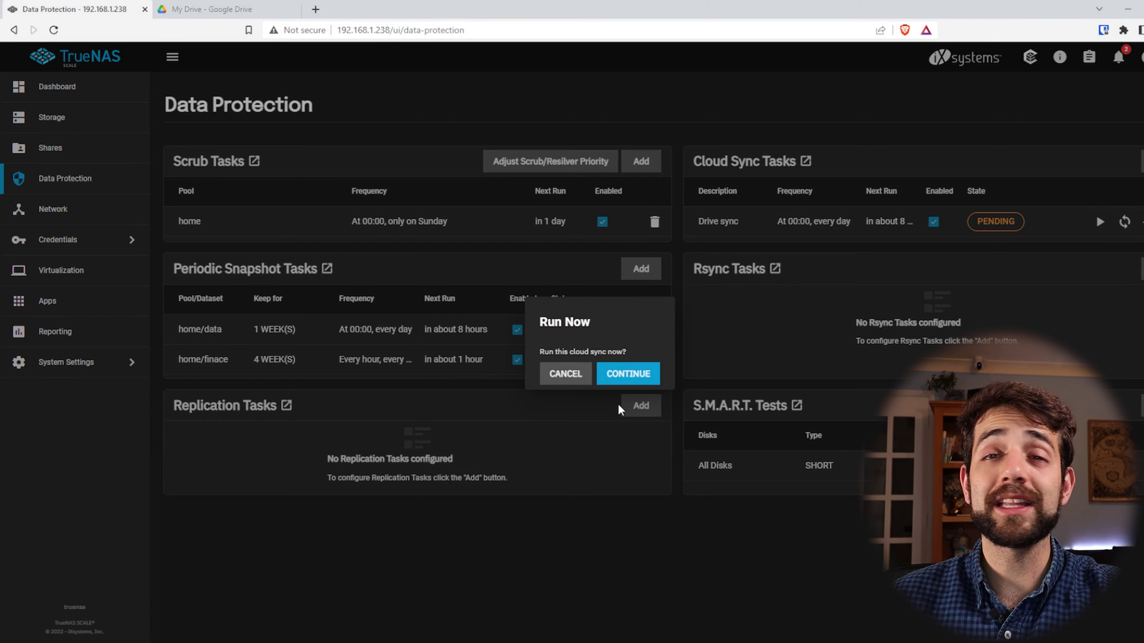
click(646, 377)
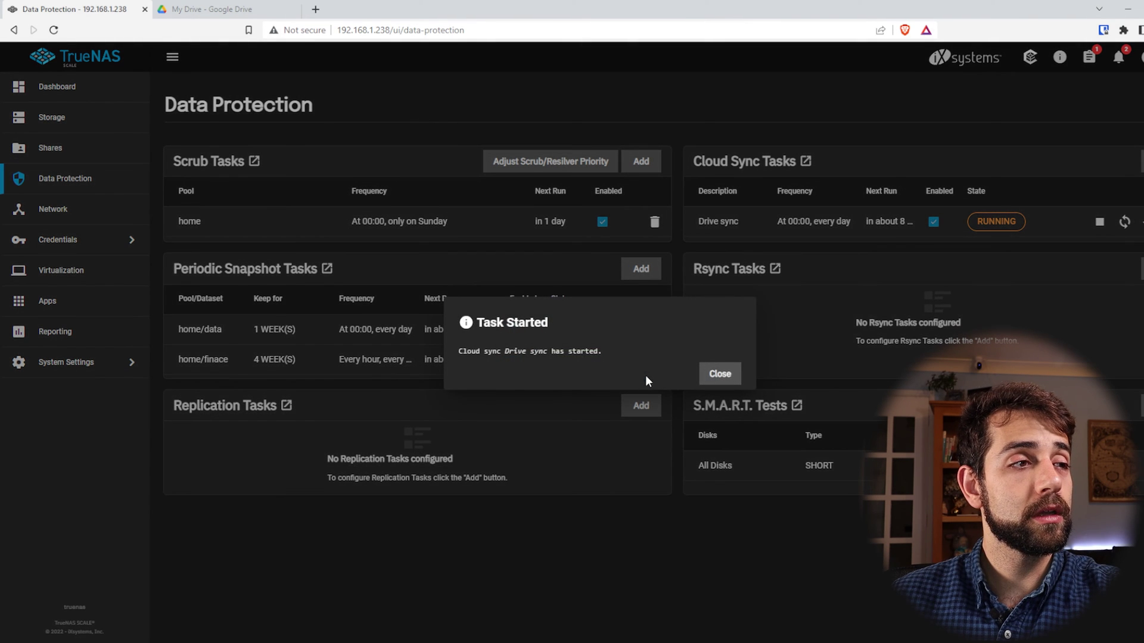
drag(484, 352, 607, 359)
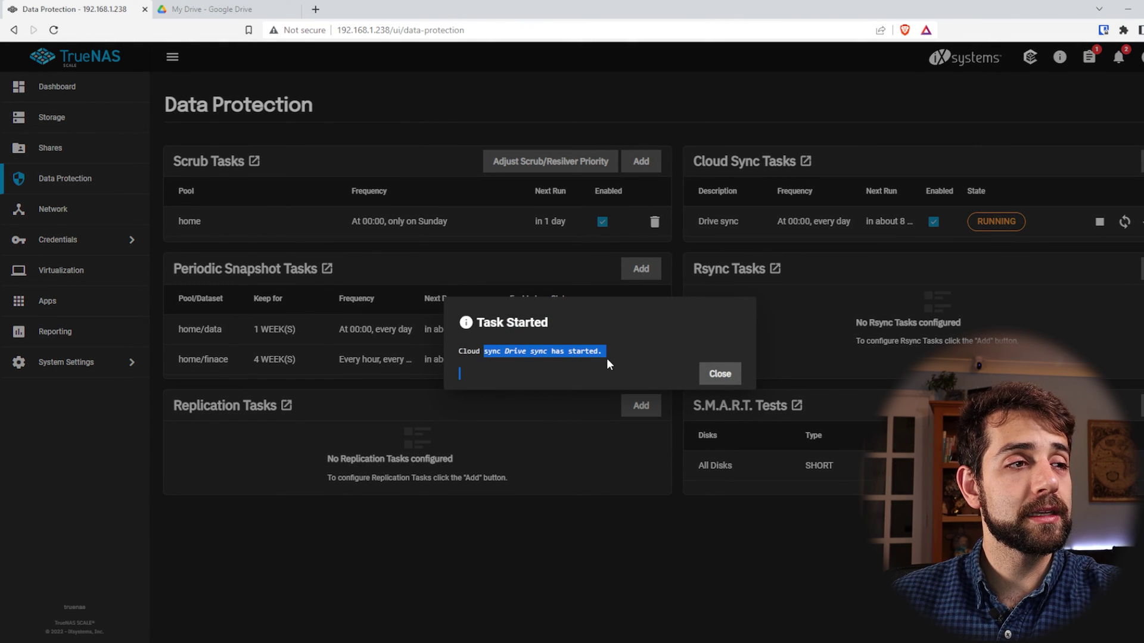
click(721, 374)
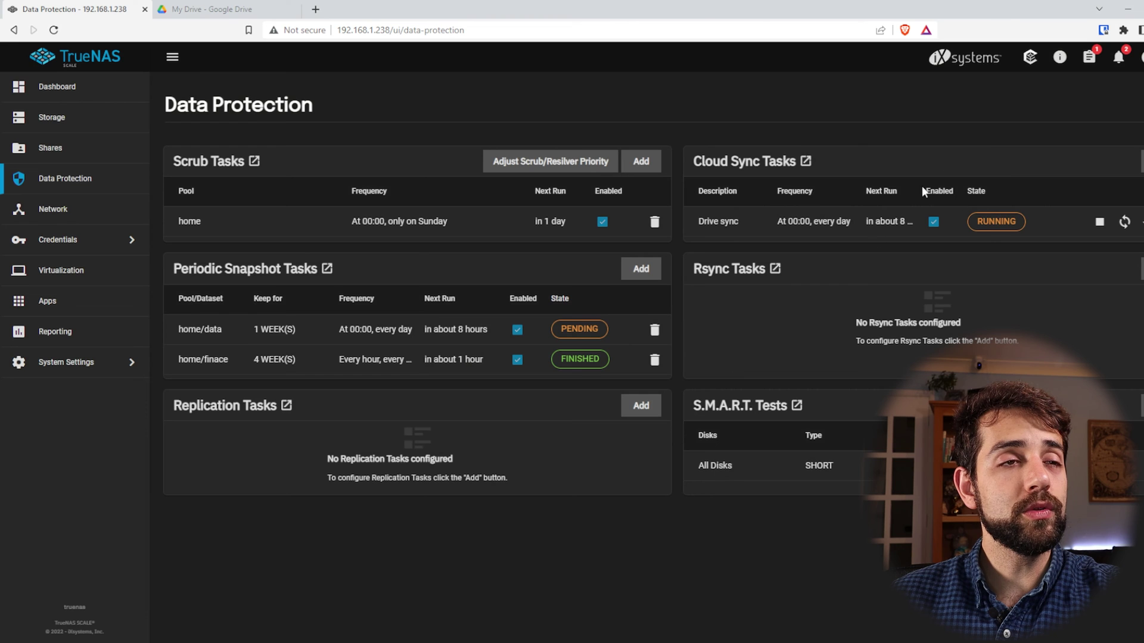
Open the sync progress details showing the 279.855 MiB transfer.
click(995, 224)
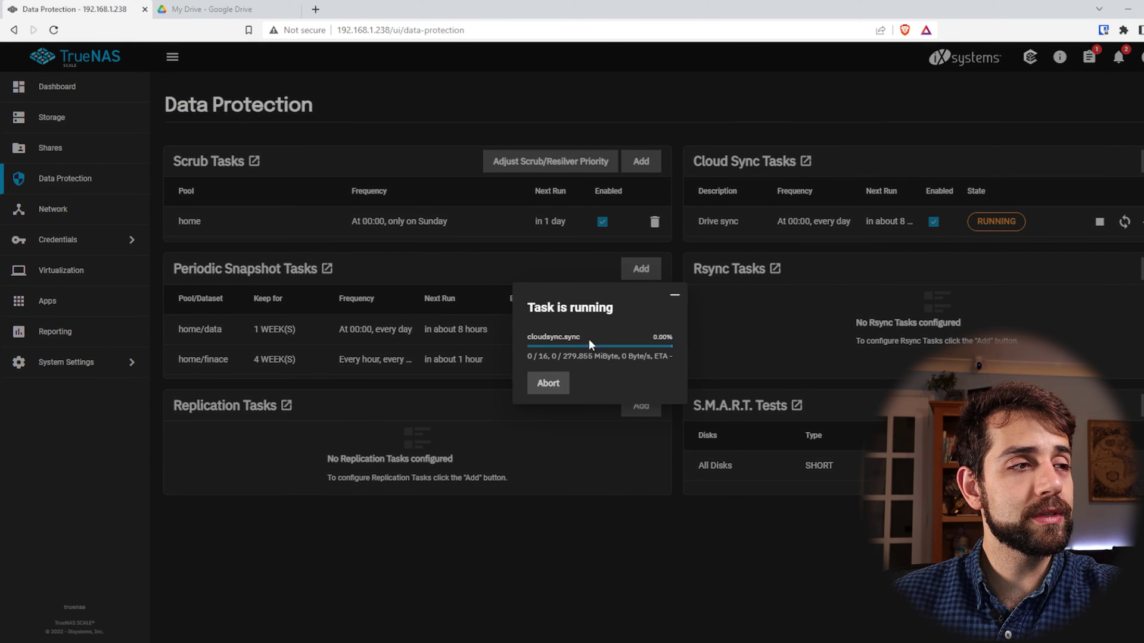
double_click(578, 356)
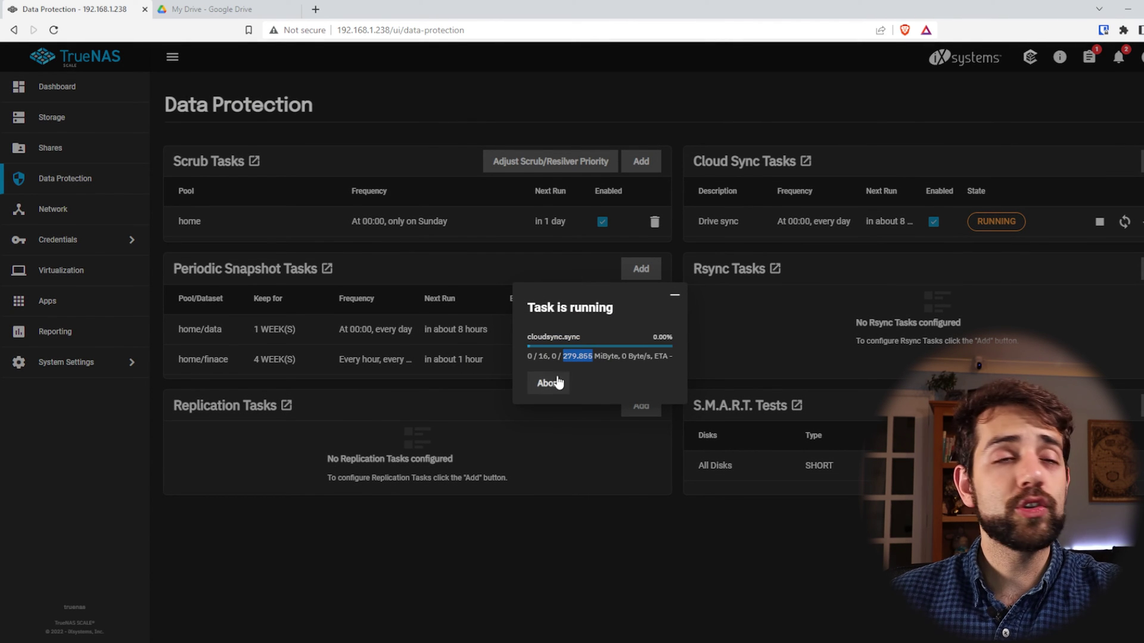
click(563, 357)
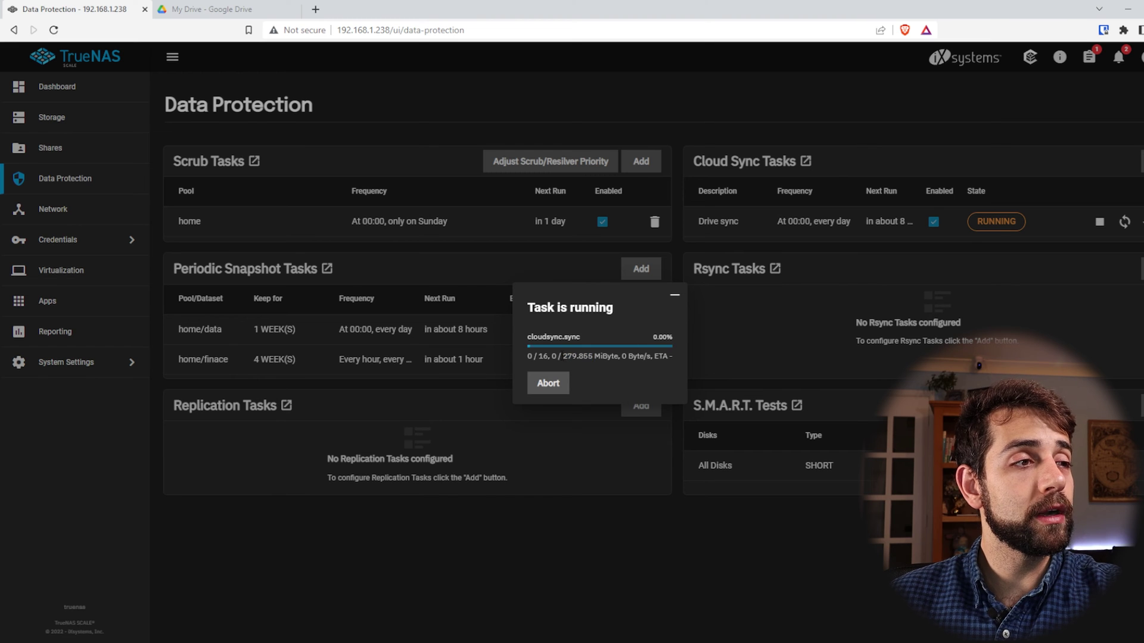
drag(563, 356, 669, 356)
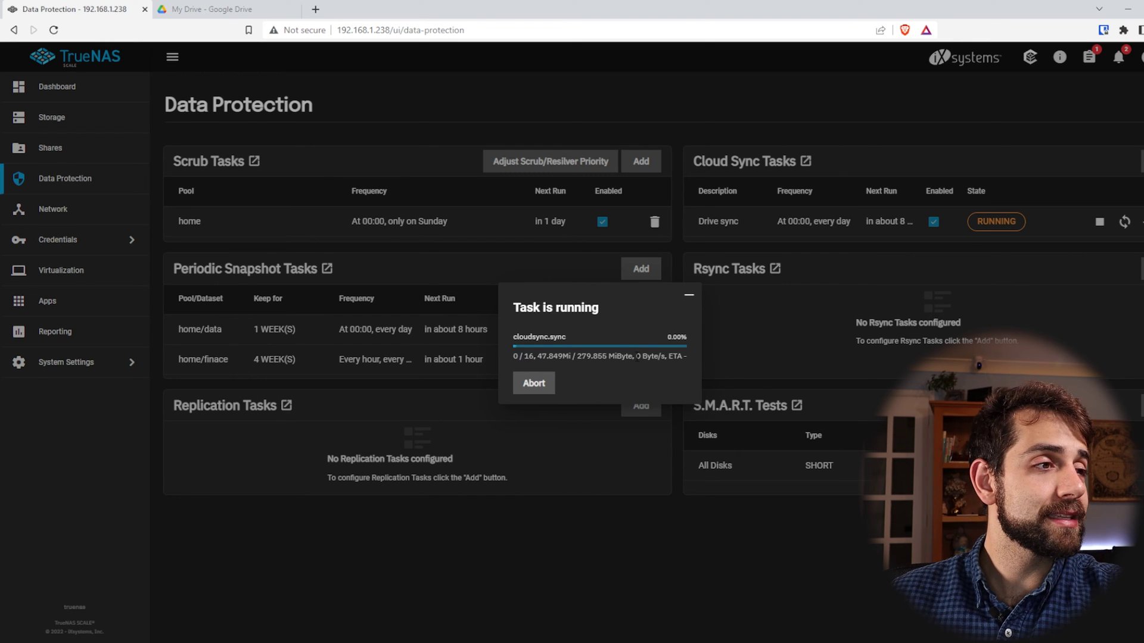
drag(522, 358, 559, 355)
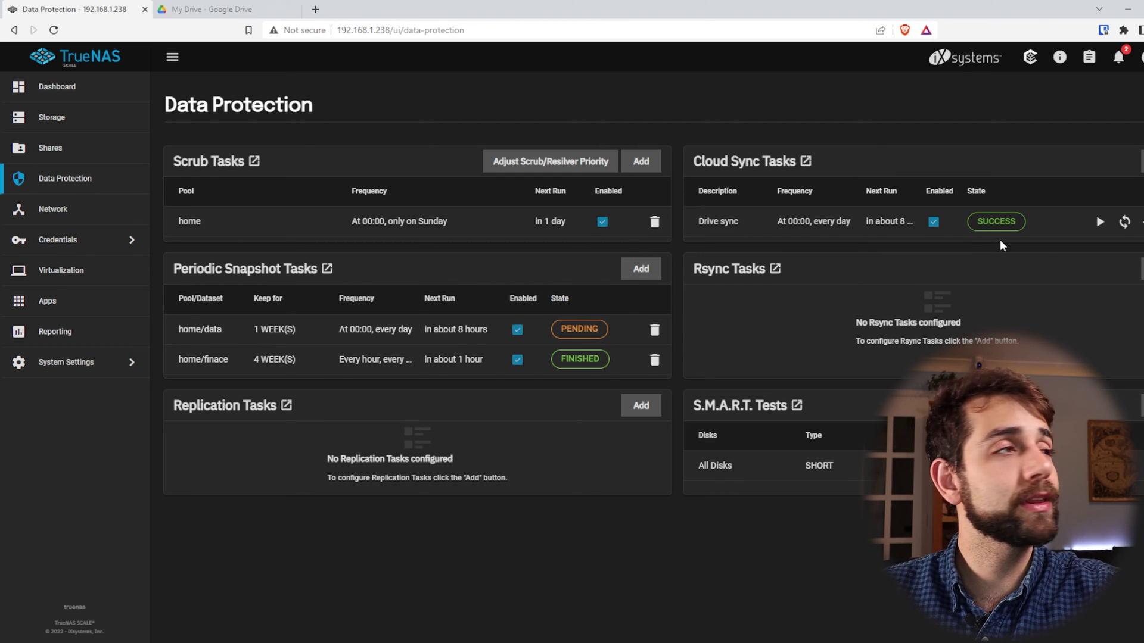
In Google Drive, open truenas > Photos and scroll through the synced CR3 and JPG files.
click(250, 9)
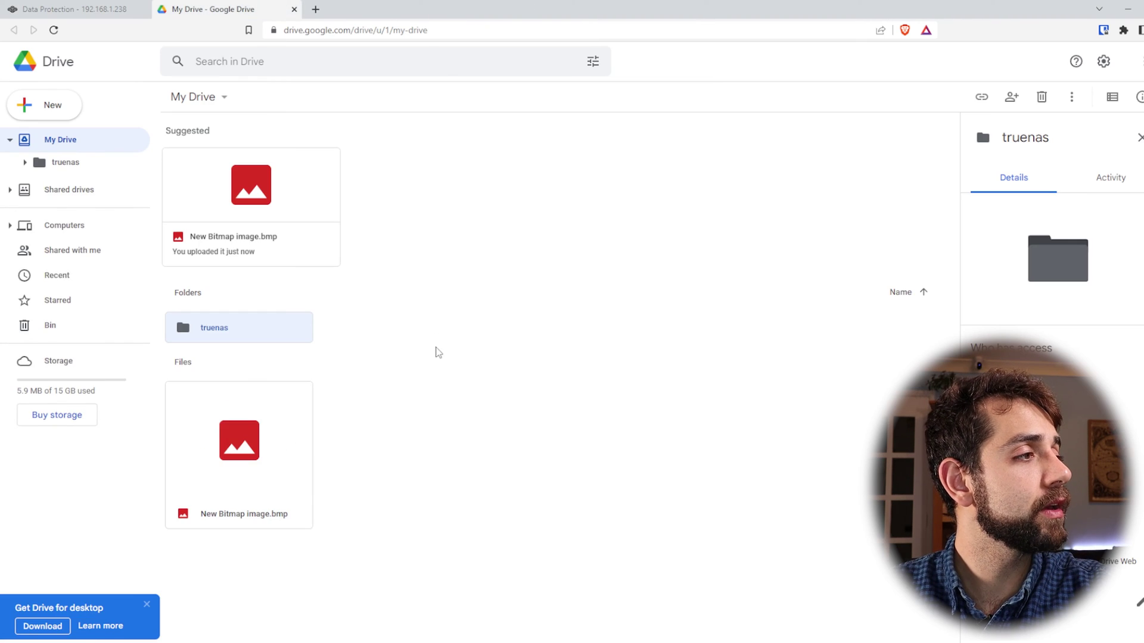
double_click(230, 331)
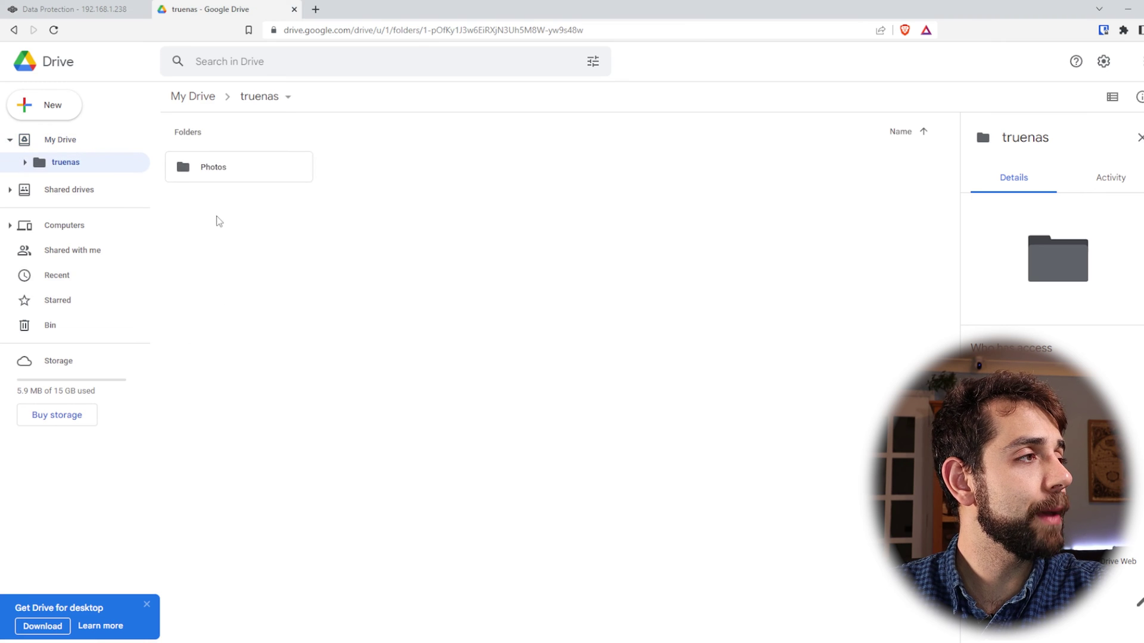
double_click(212, 166)
scroll(555, 370, down, 2)
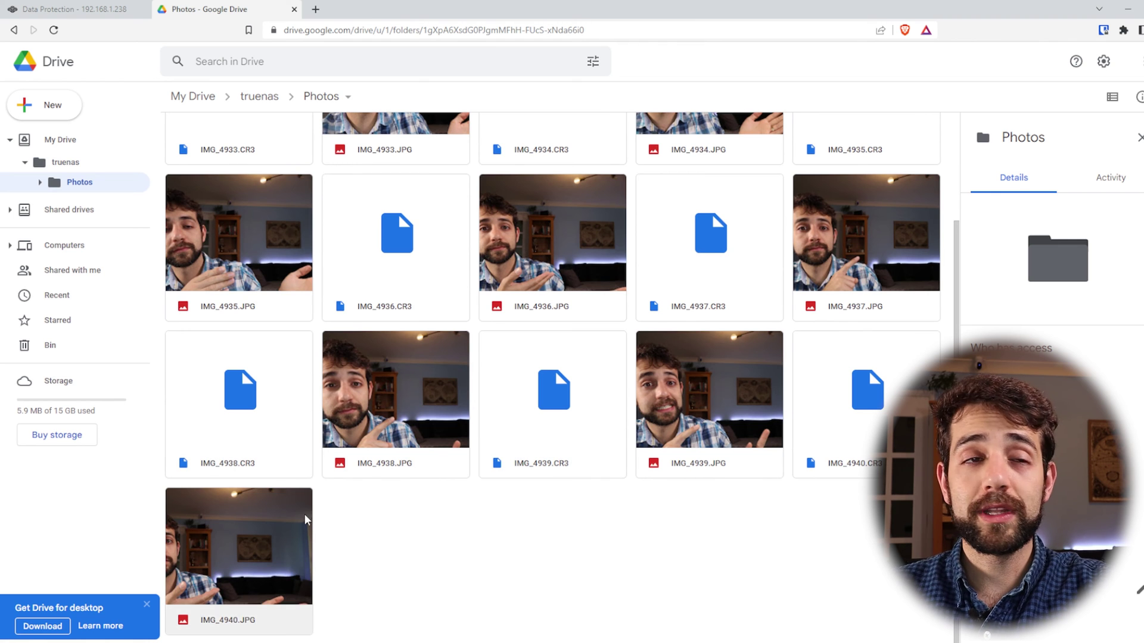
scroll(401, 493, up, 3)
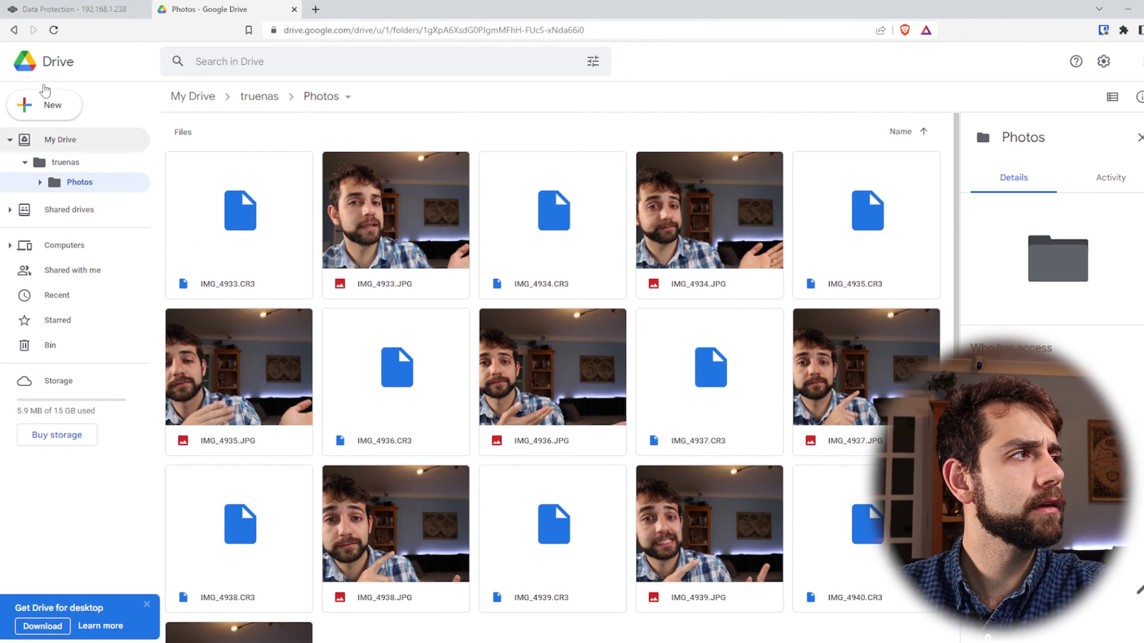
click(43, 6)
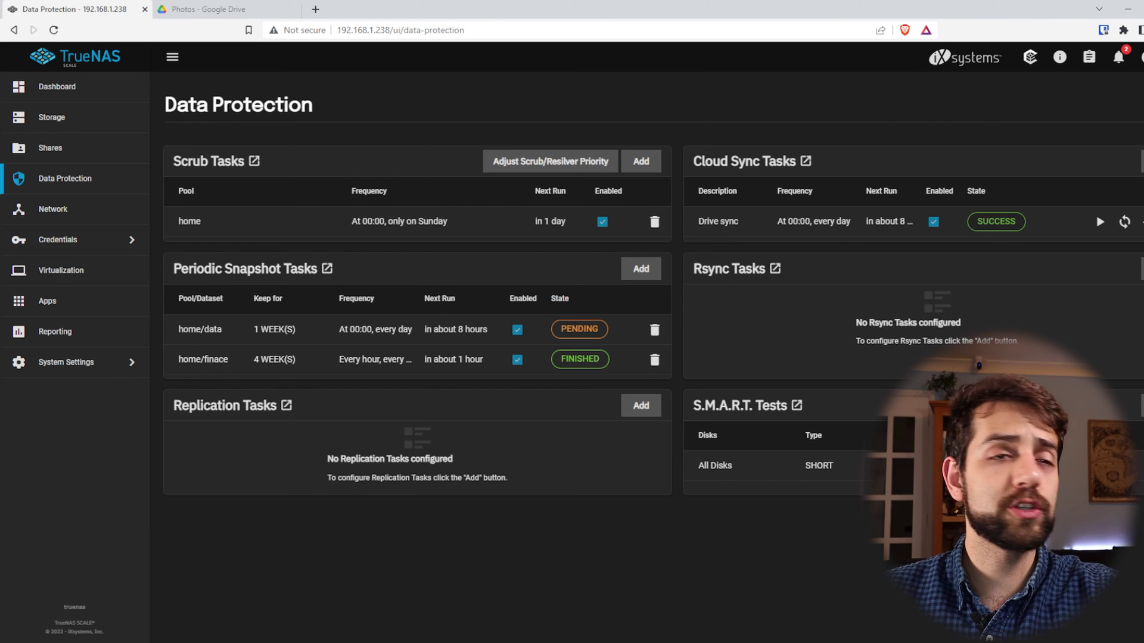
Delete the Photos folder from the data share in File Explorer.
mouse_move(136, 638)
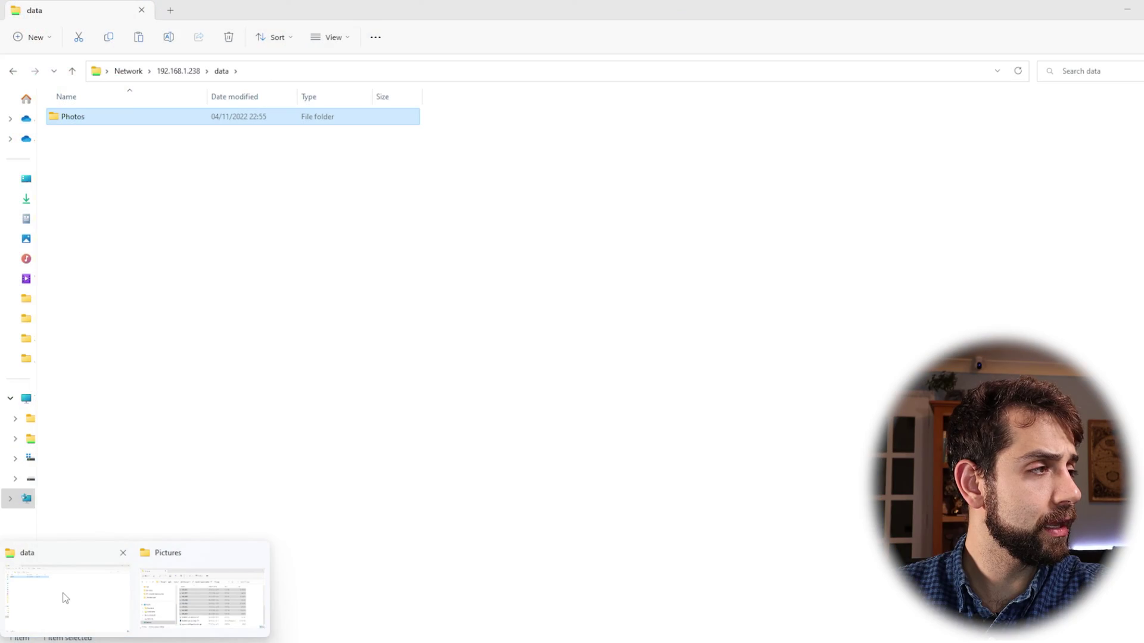
click(63, 594)
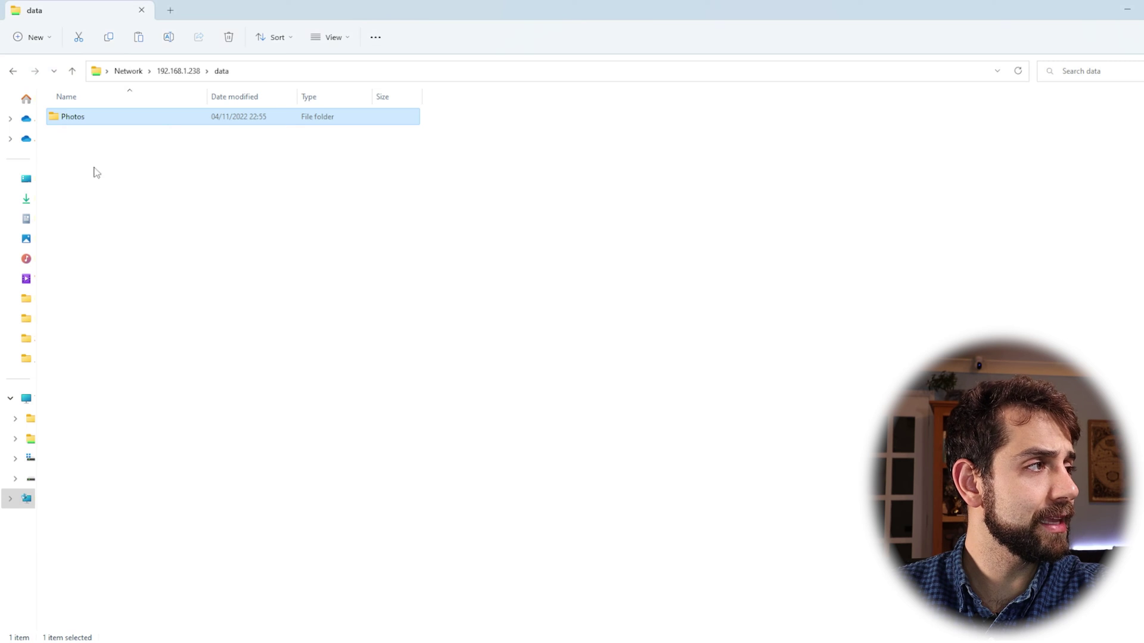
drag(122, 229, 120, 118)
key(Delete)
key(Return)
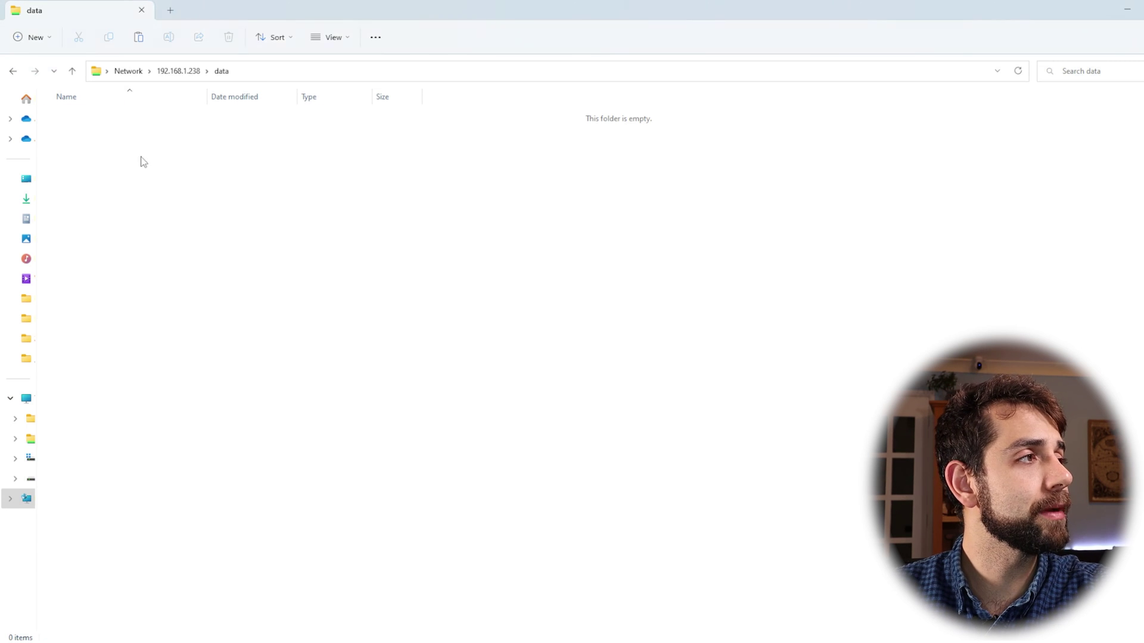
Check the data folder's Properties to confirm no previous versions exist.
right_click(220, 310)
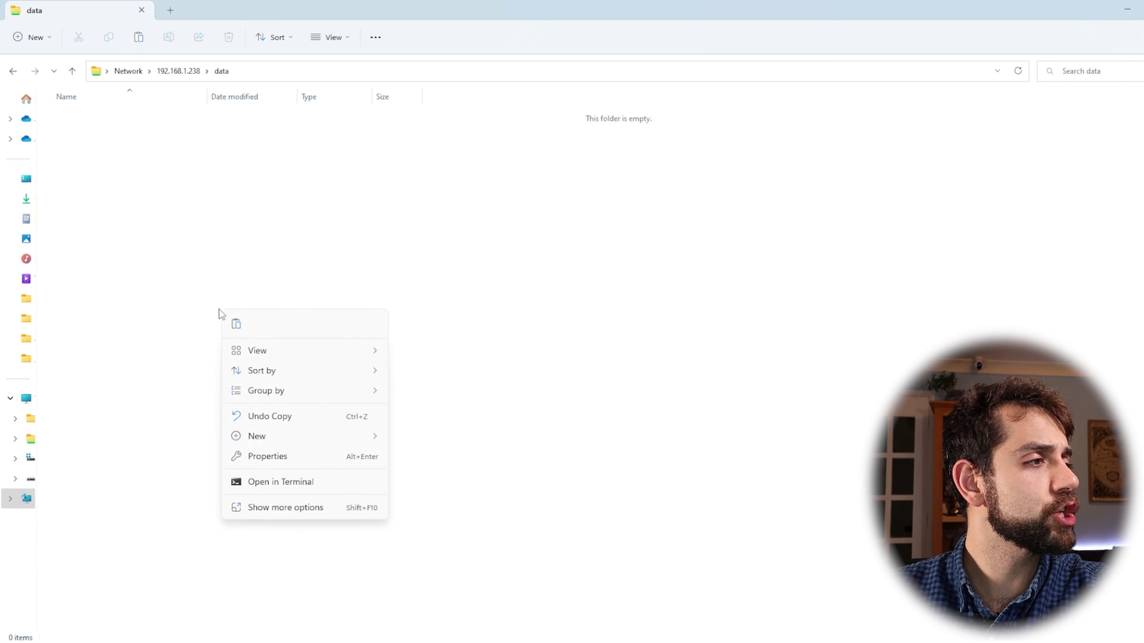
click(297, 459)
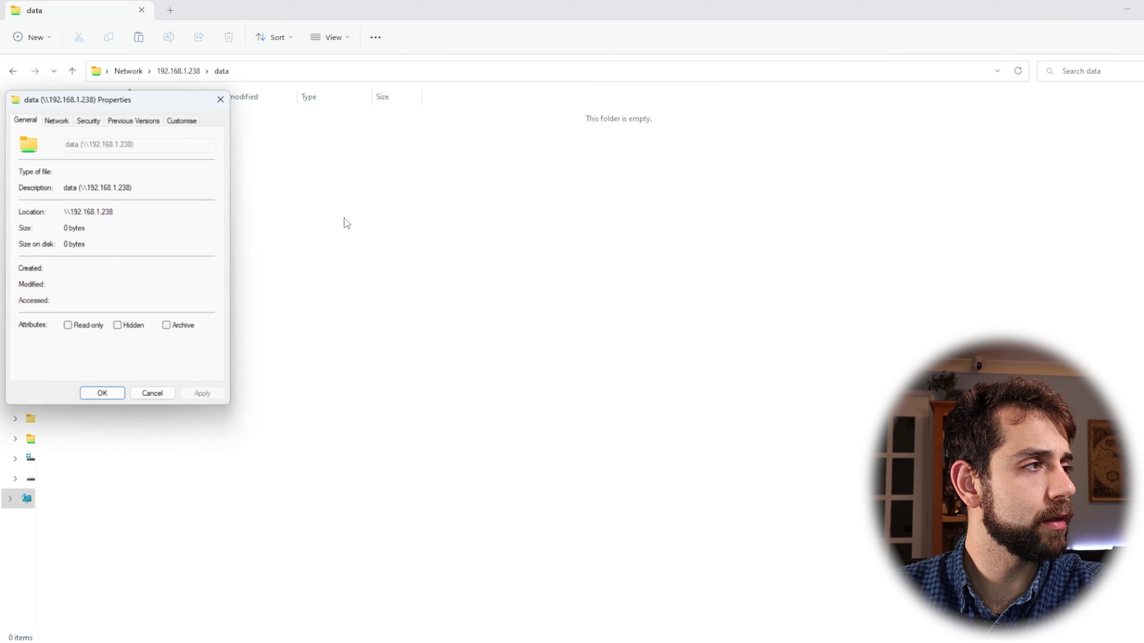
click(128, 123)
drag(145, 105, 518, 131)
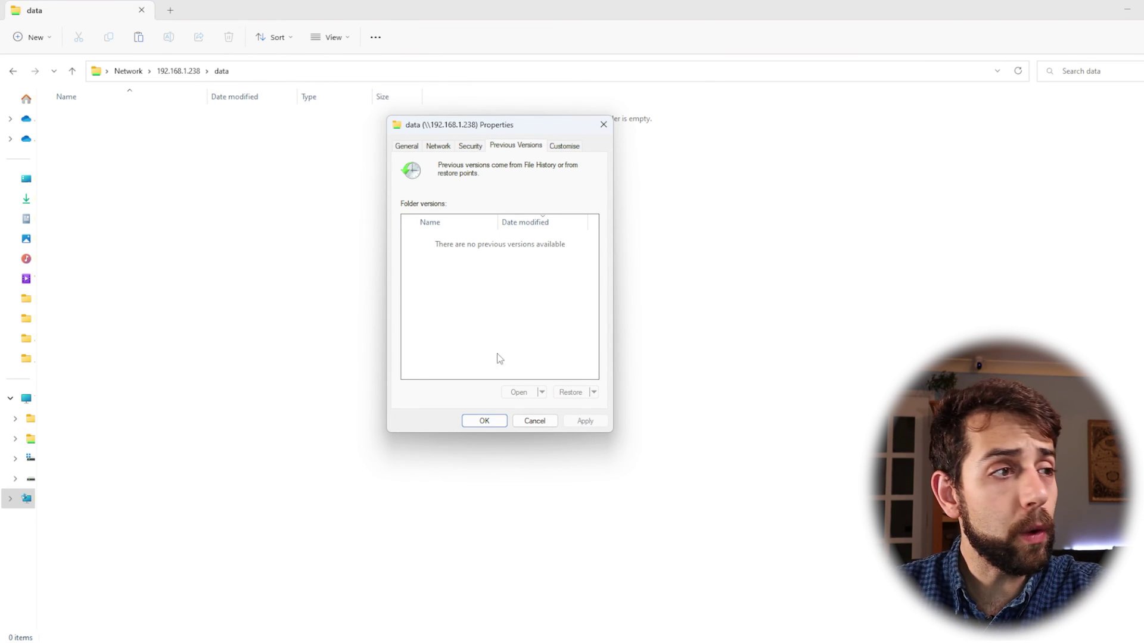
click(544, 424)
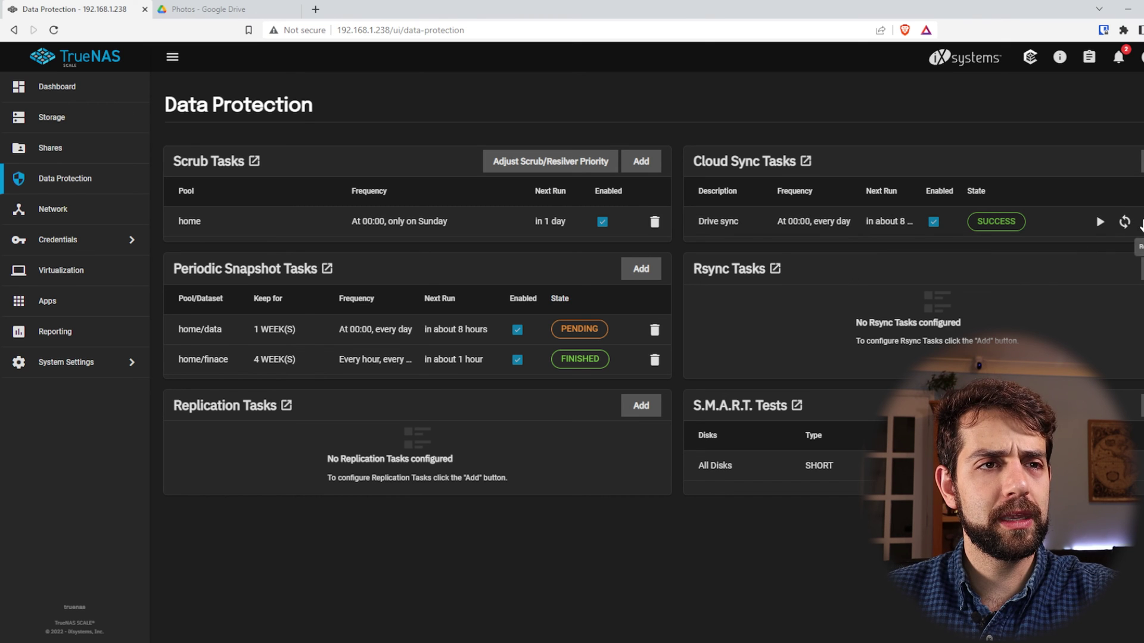
Start a restore from the Drive sync task, described as 'restore-data' with COPY transfer mode.
click(1141, 226)
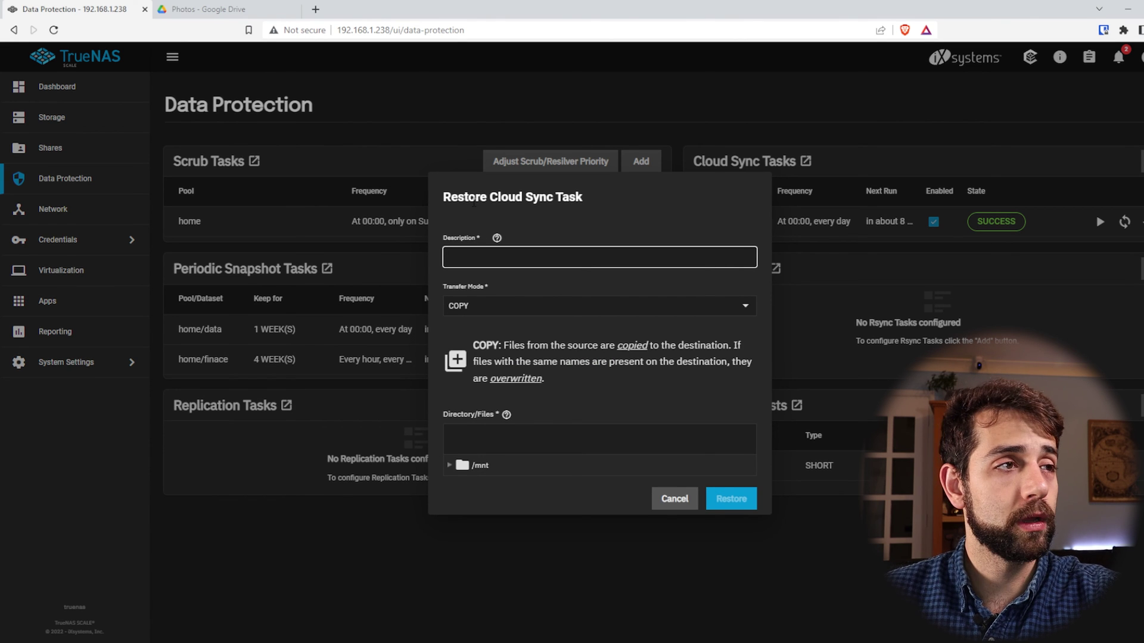
drag(602, 197, 717, 296)
click(825, 289)
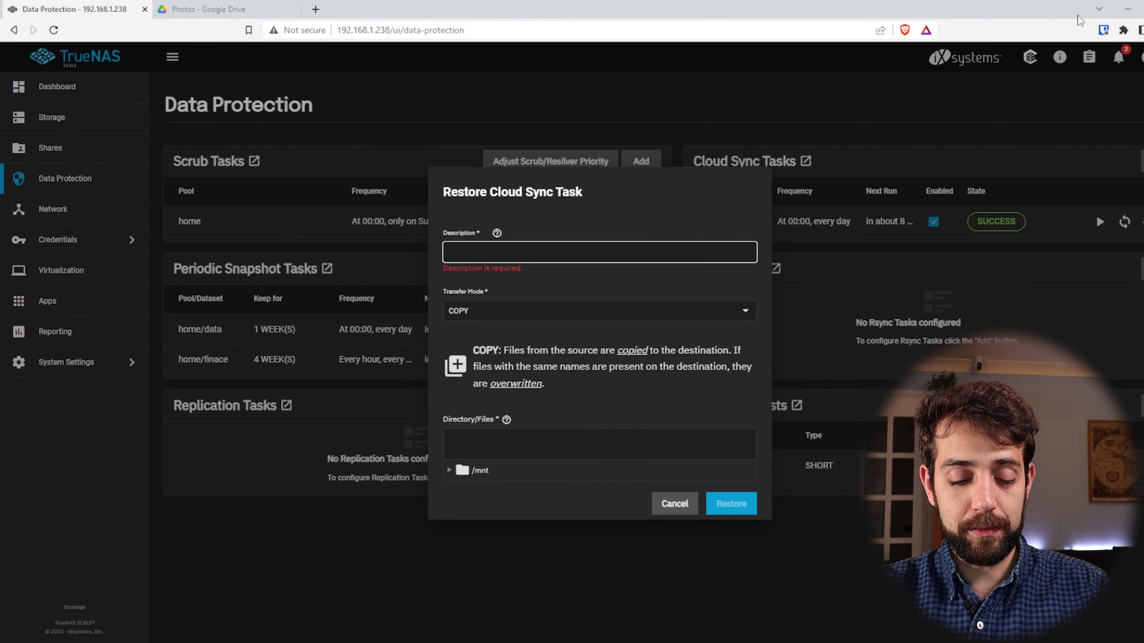
text(restore)
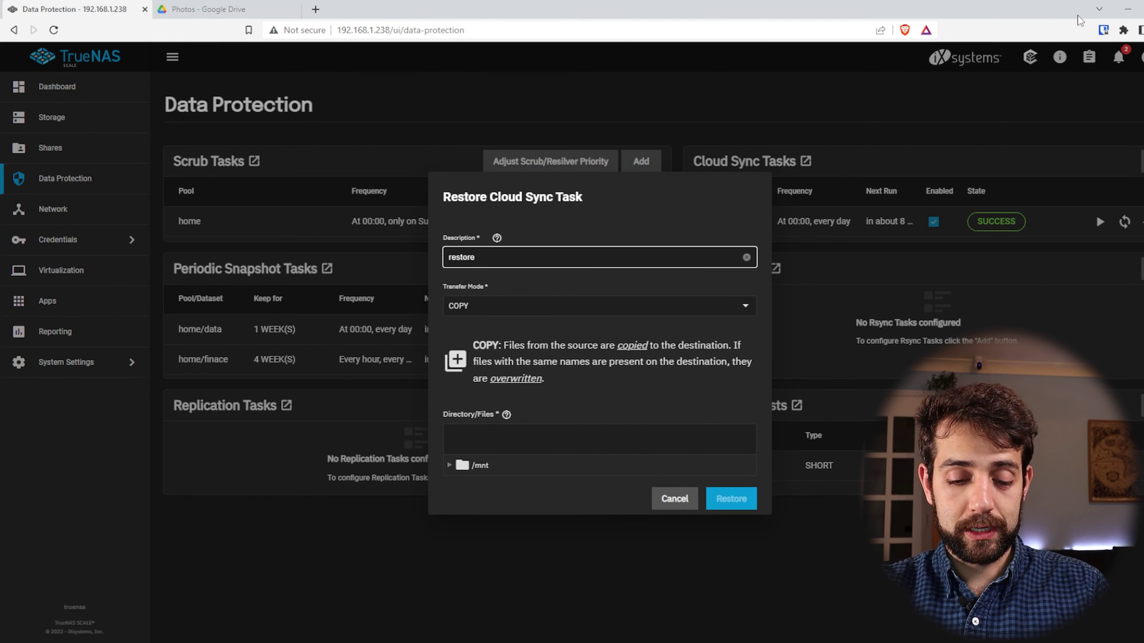
text(-data)
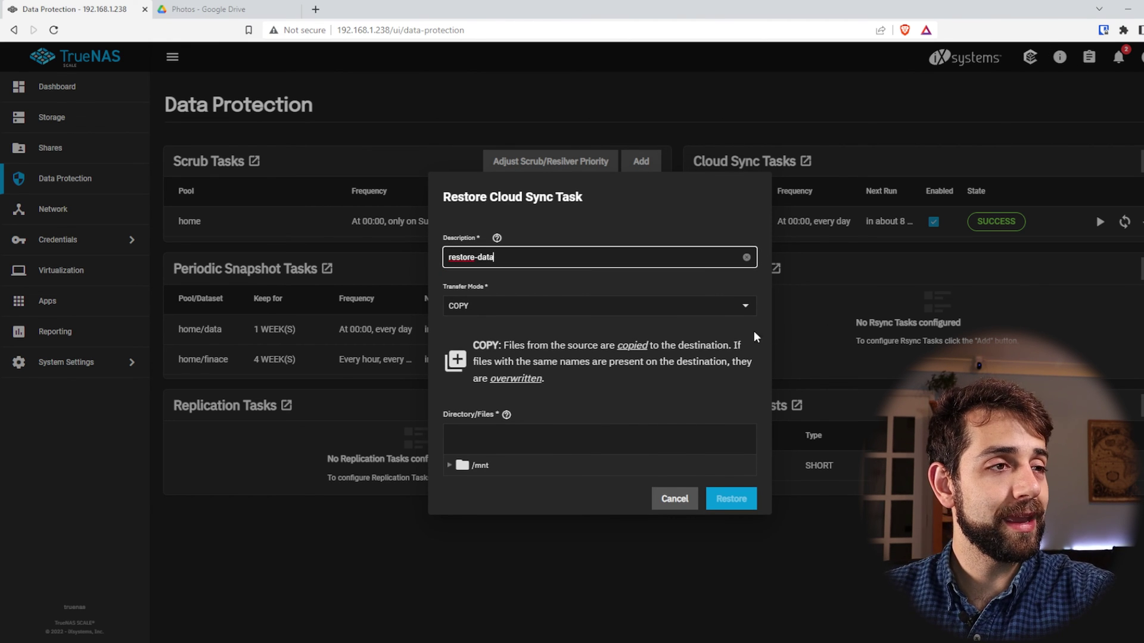
click(596, 305)
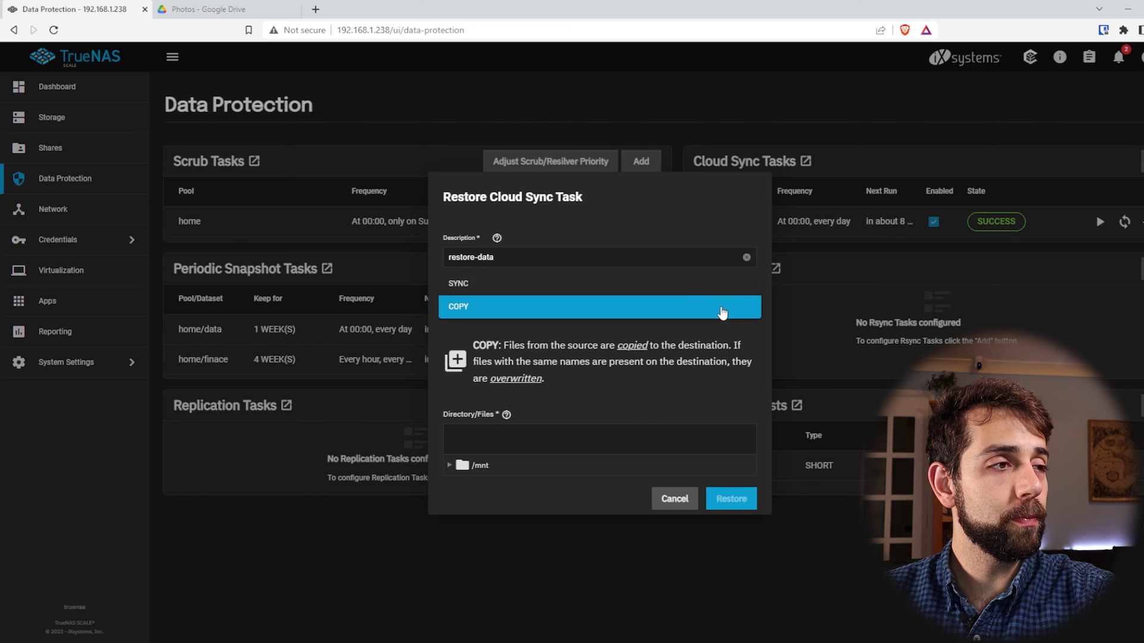
click(466, 304)
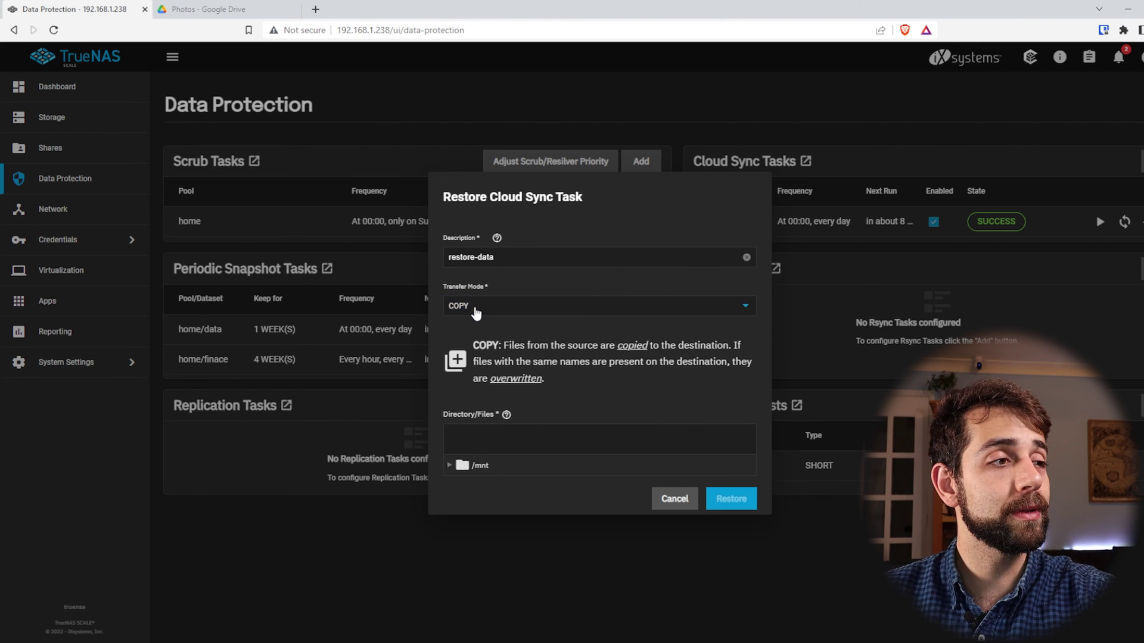
Set the restore destination to /mnt/home/data and create the restore-data task.
click(449, 465)
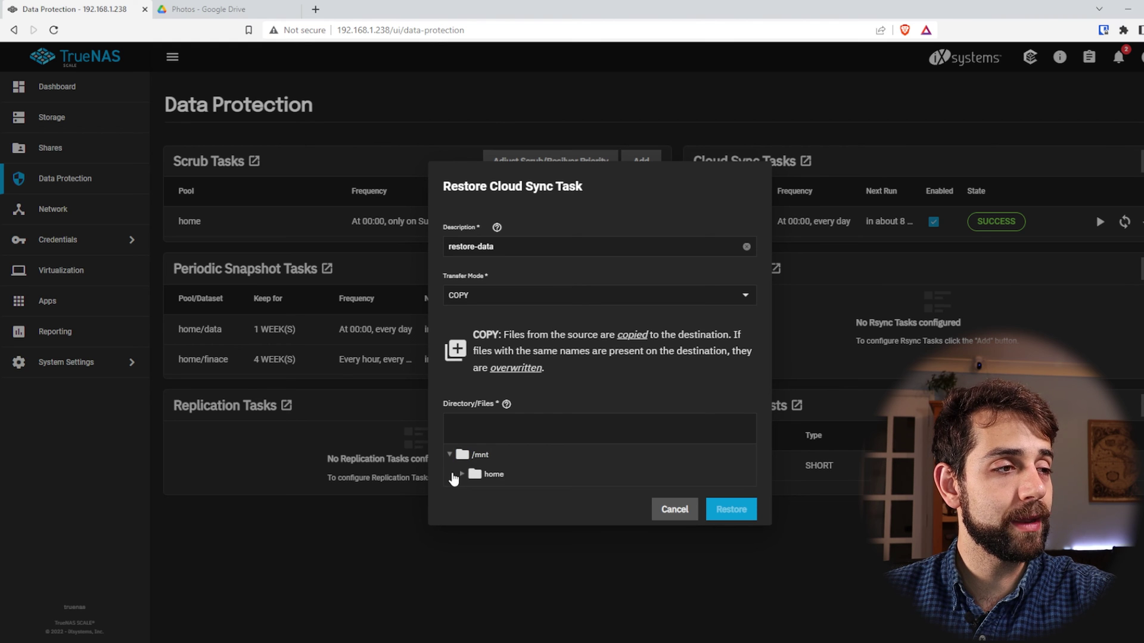
click(462, 475)
click(495, 471)
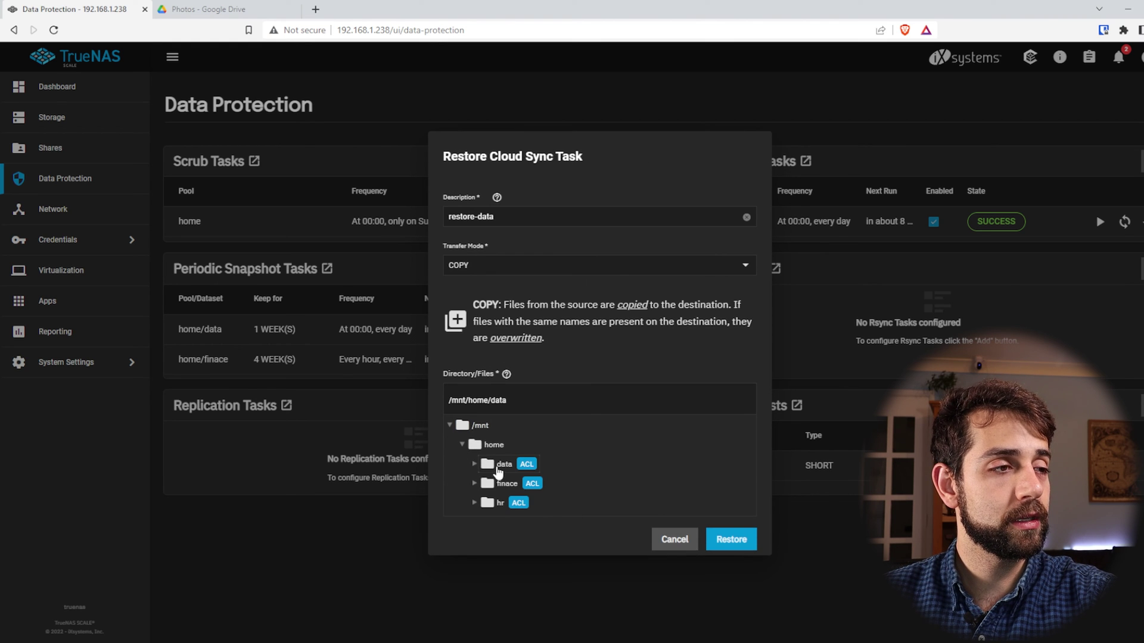
click(743, 542)
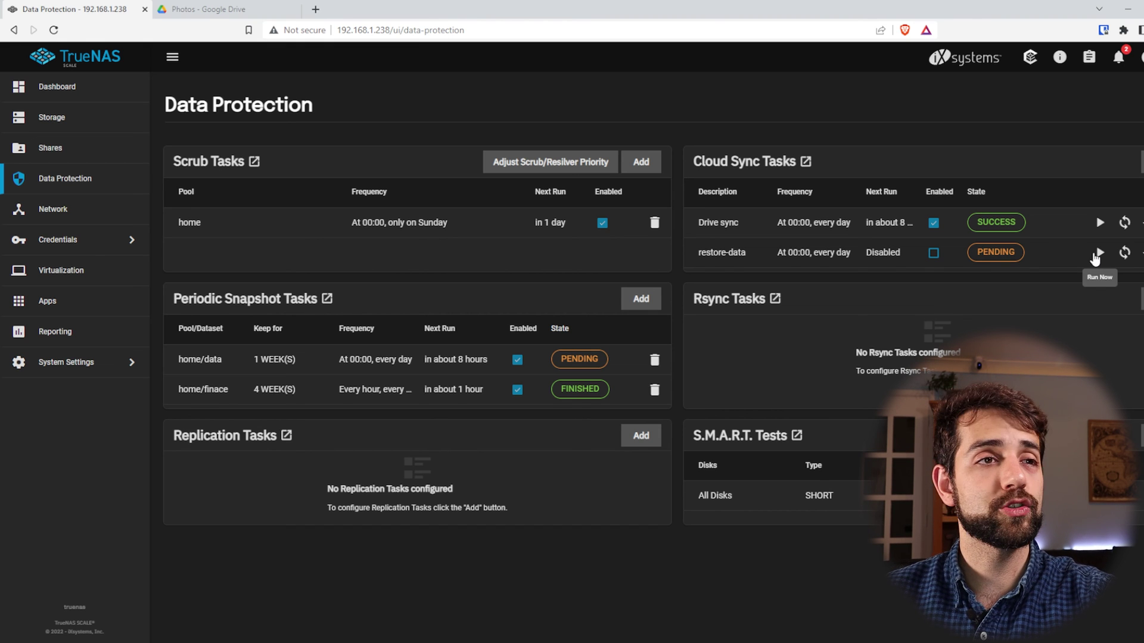
Run the restore-data task immediately and confirm it.
click(1096, 255)
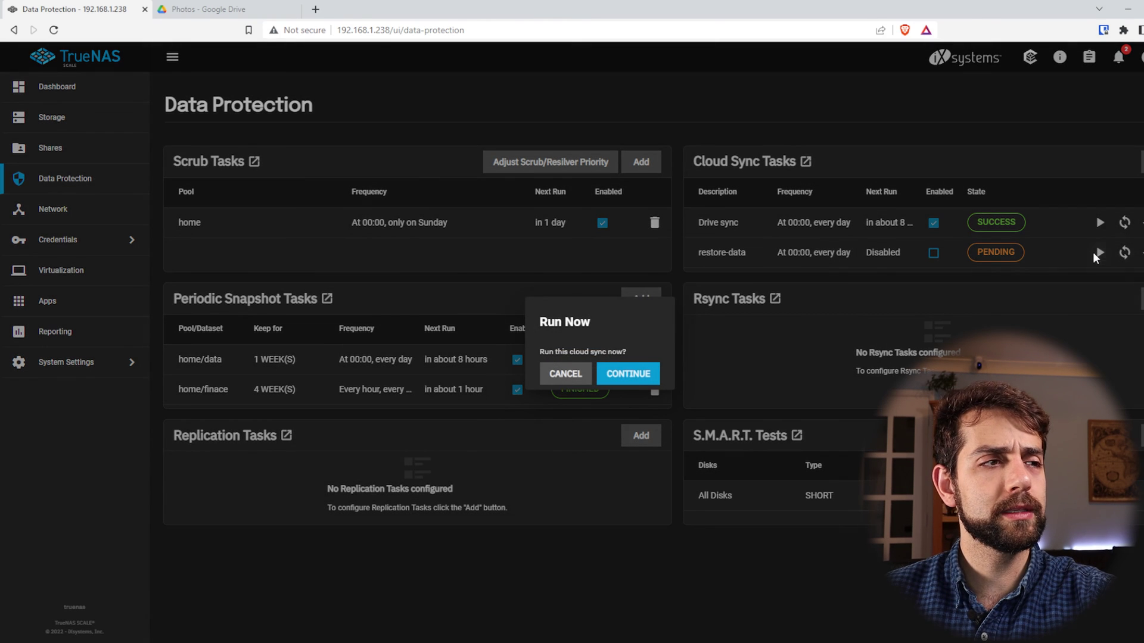
click(634, 374)
click(715, 374)
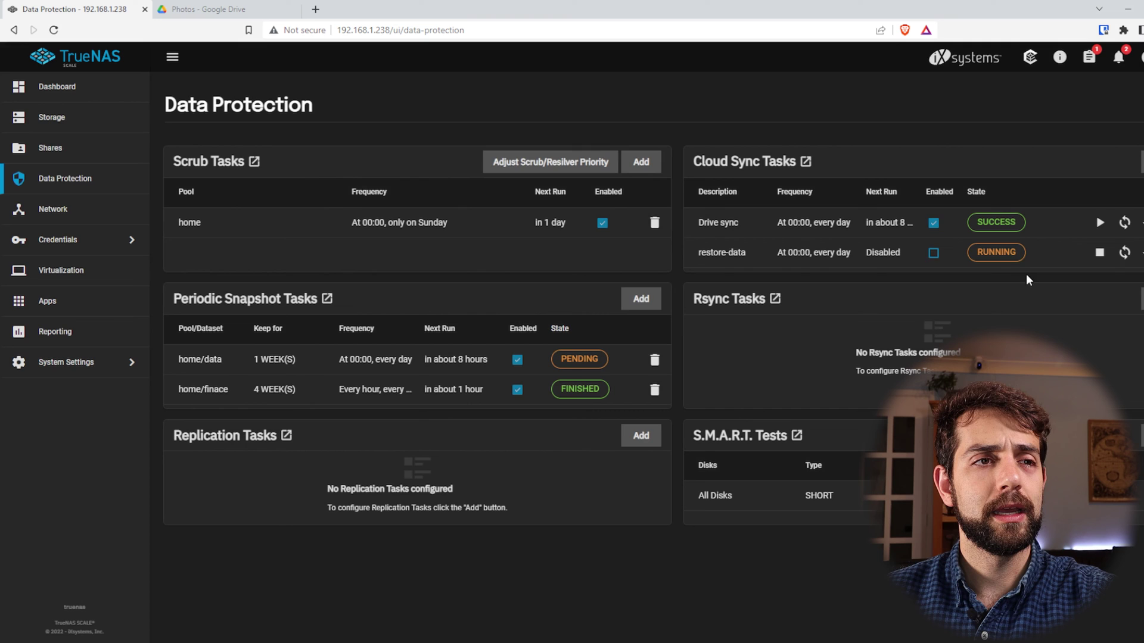
Check the running restore's progress, then go to File Explorer to inspect the data folder.
click(1007, 252)
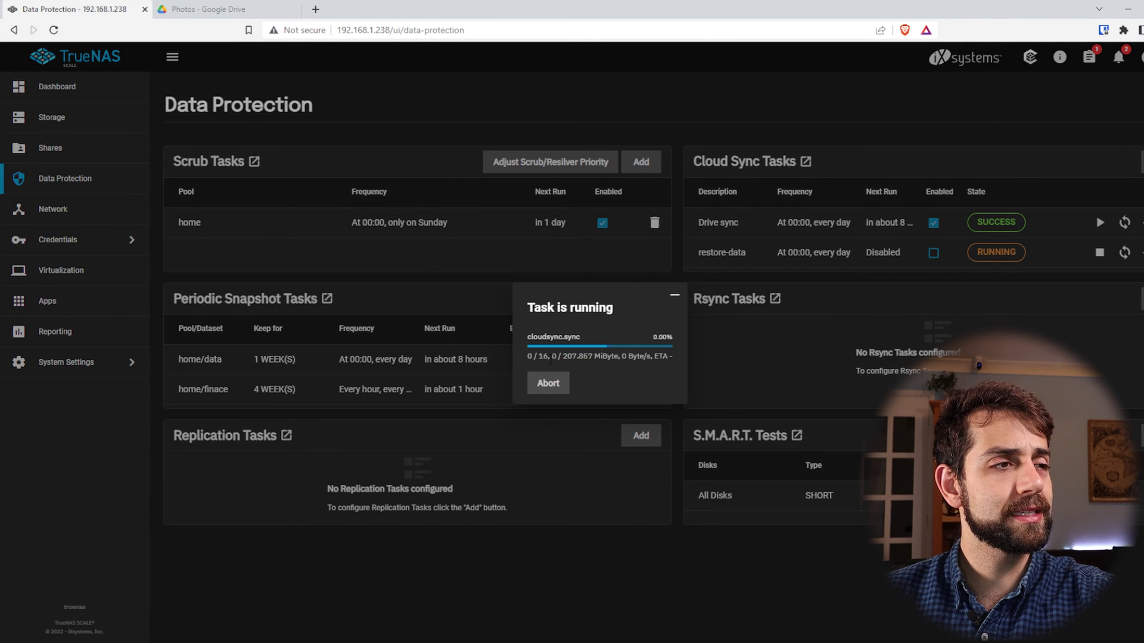
triple_click(550, 358)
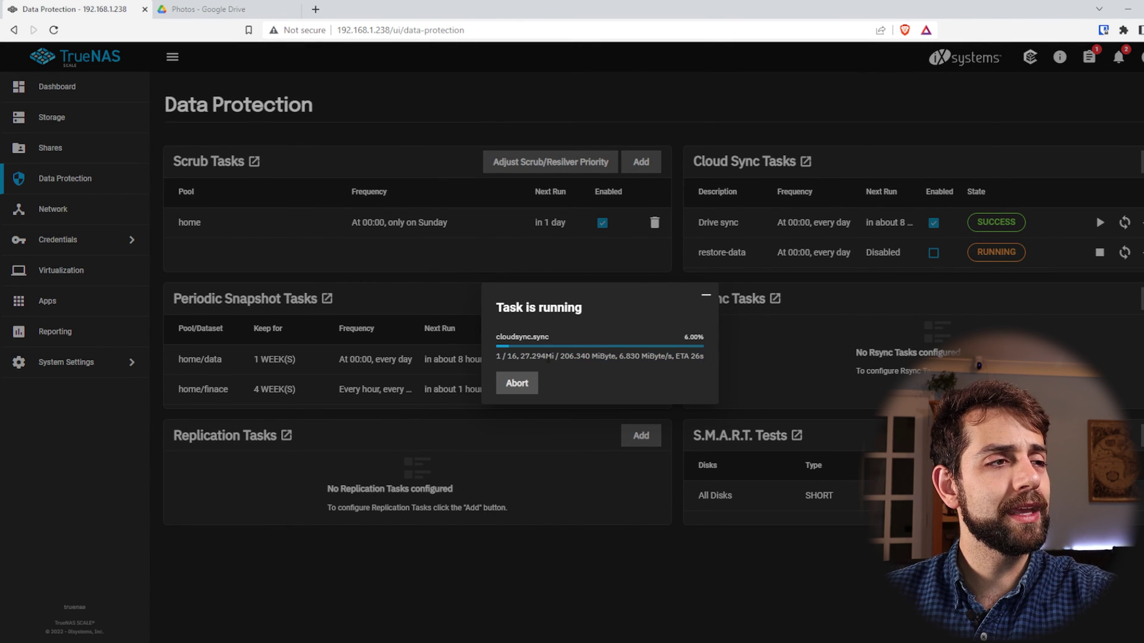
drag(547, 358, 612, 372)
triple_click(639, 375)
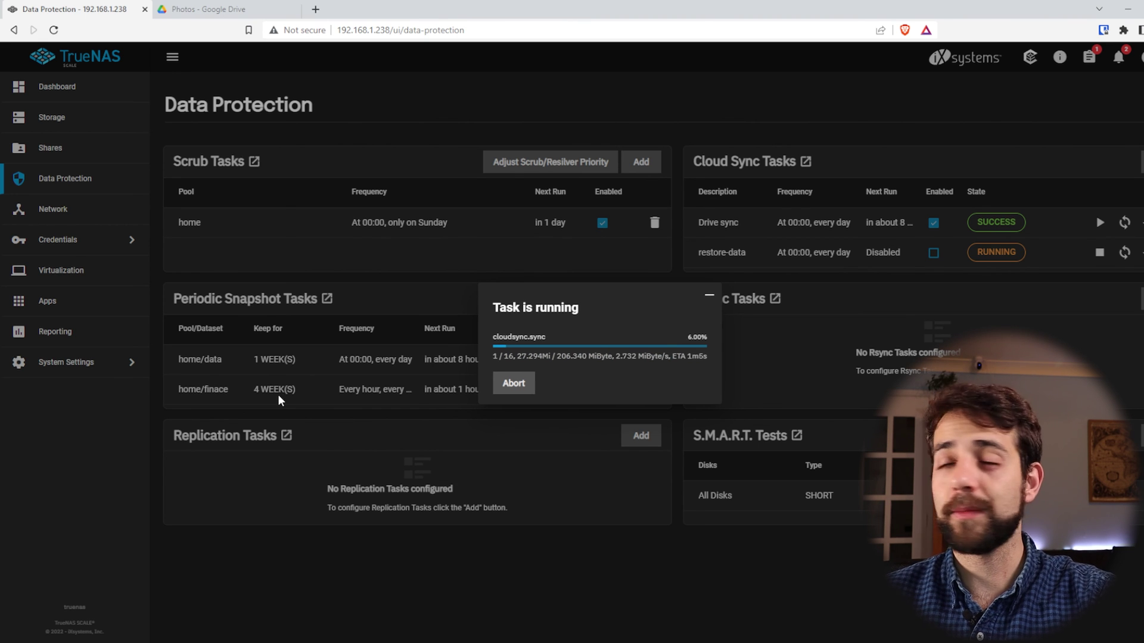
click(66, 590)
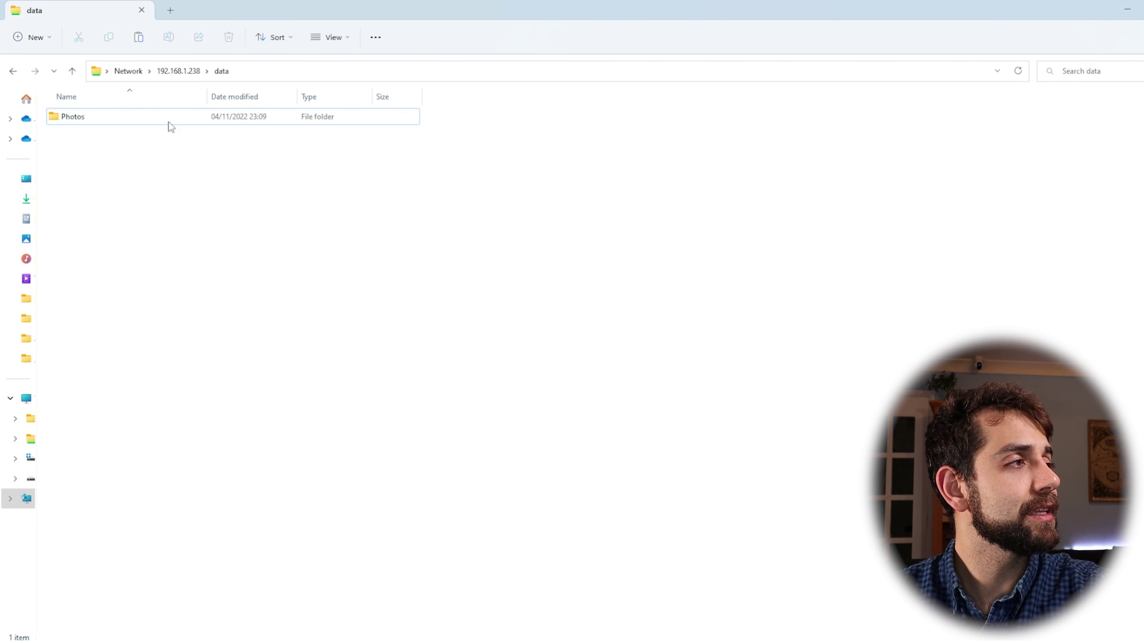
mouse_move(125, 109)
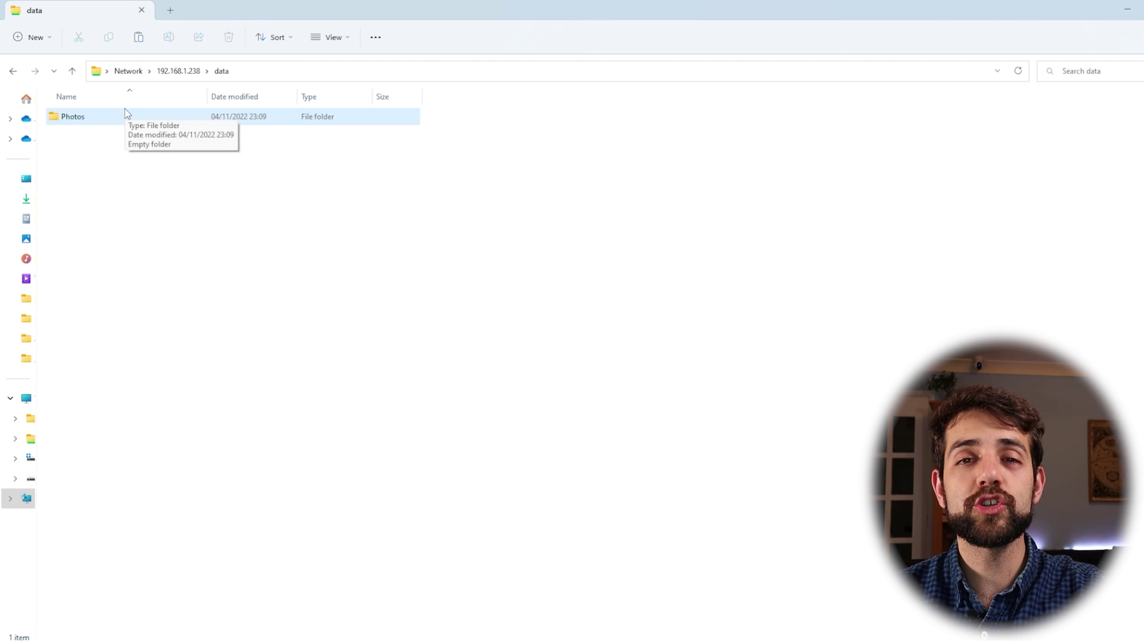